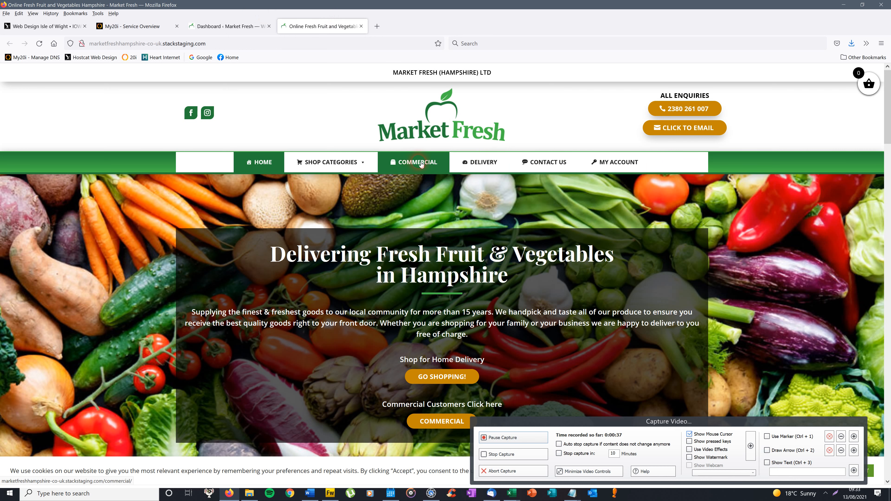
Open the storefront's Shop page showing all product categories and compare it with the WordPress dashboard
{"action": "mouse_move", "coordinate": [338, 161]}
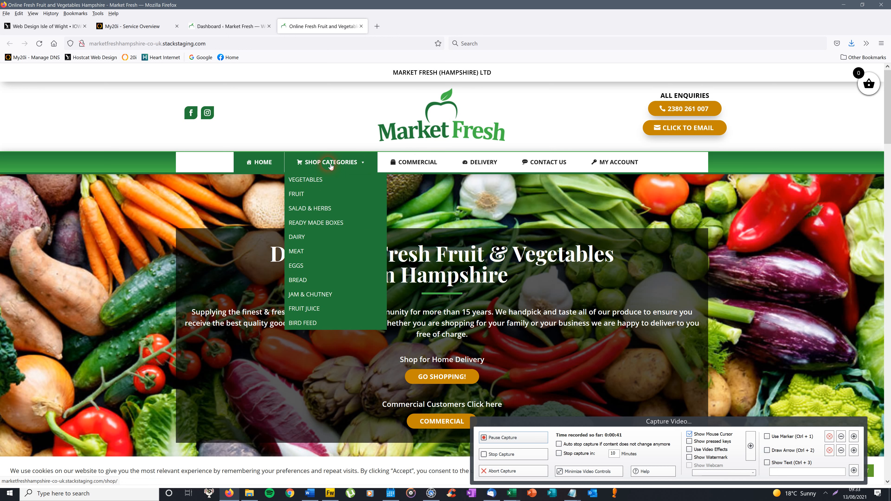
{"action": "left_click", "coordinate": [253, 30]}
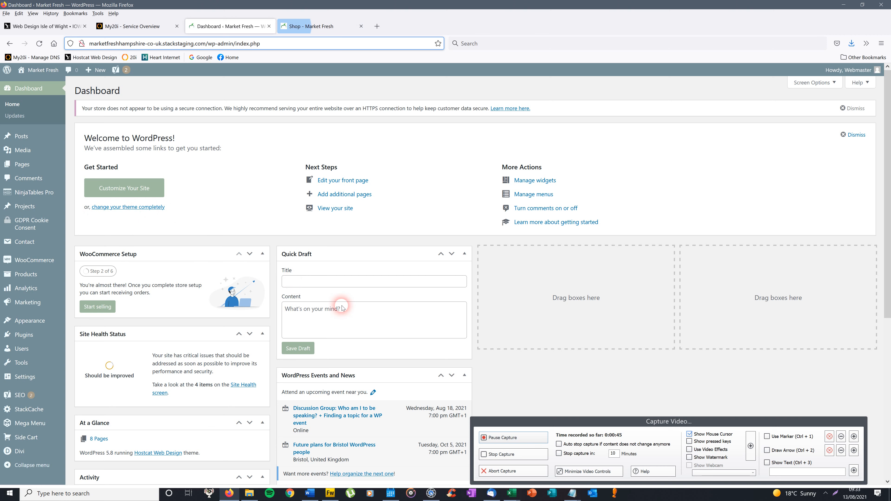
{"action": "left_click", "coordinate": [341, 28]}
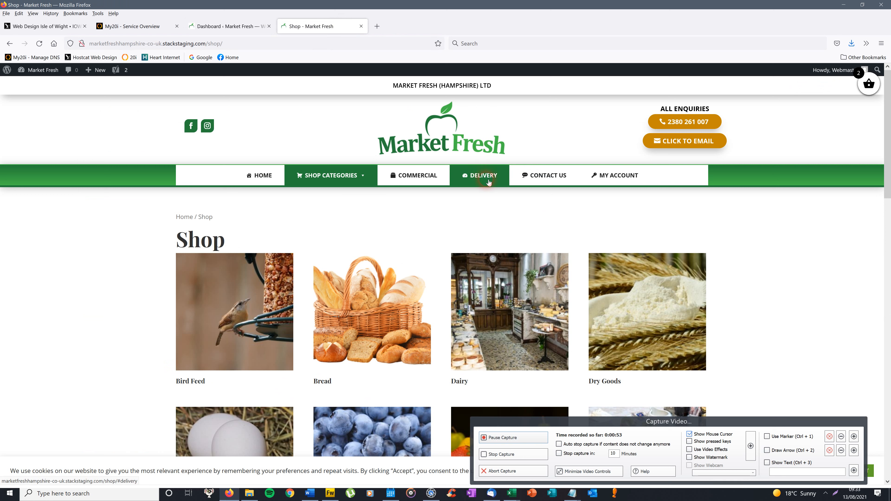
{"action": "left_click", "coordinate": [255, 28]}
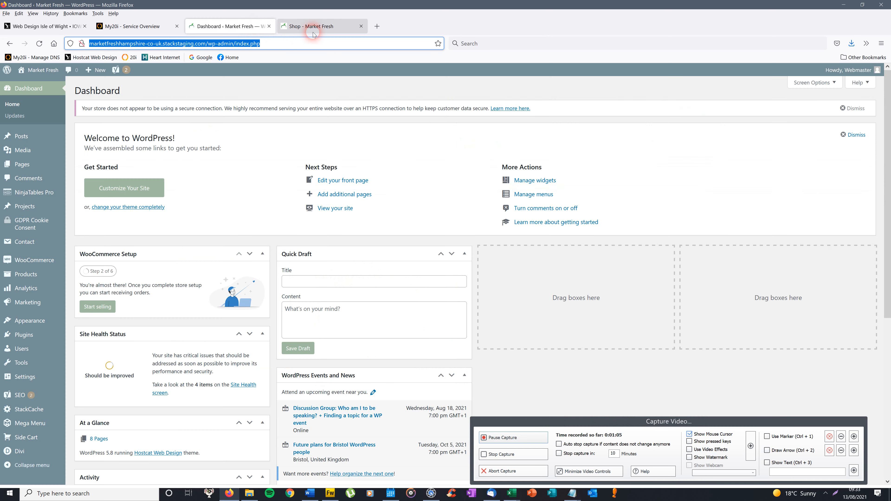
{"action": "left_click", "coordinate": [335, 27]}
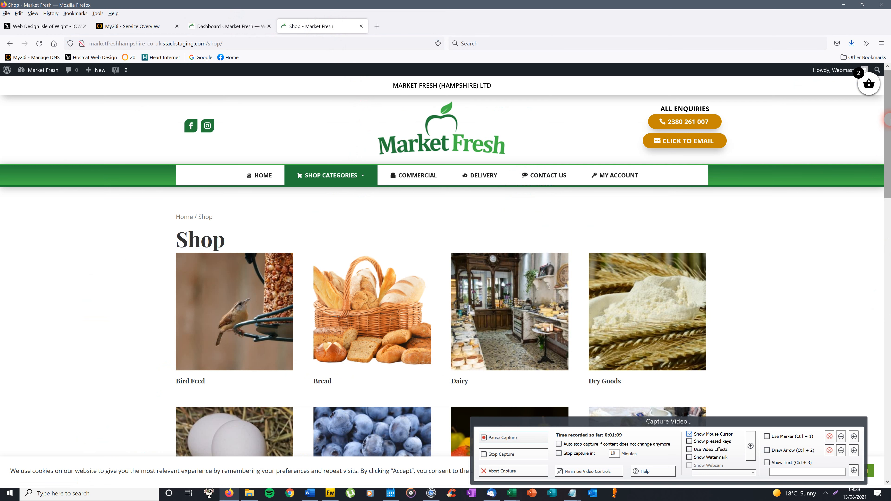
Open the Bread category from the Shop page and look through its product table
{"action": "scroll", "coordinate": [358, 207], "scroll_direction": "down", "scroll_amount": 2}
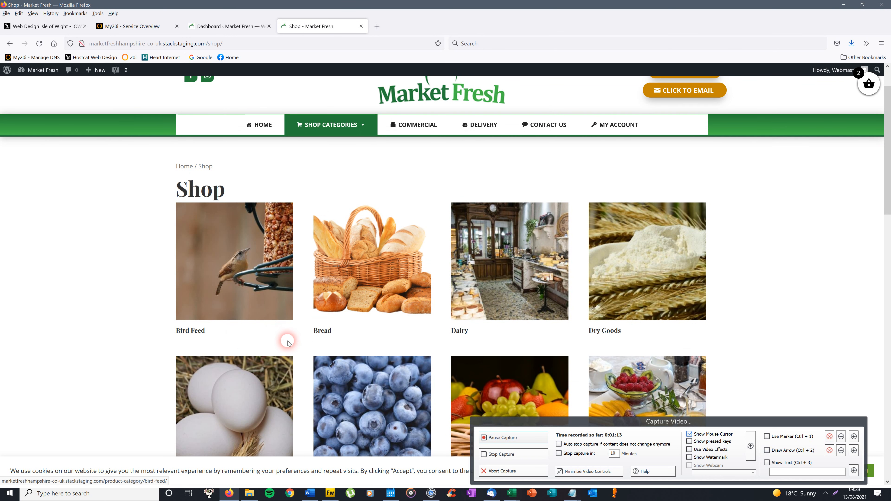
{"action": "left_click", "coordinate": [327, 332]}
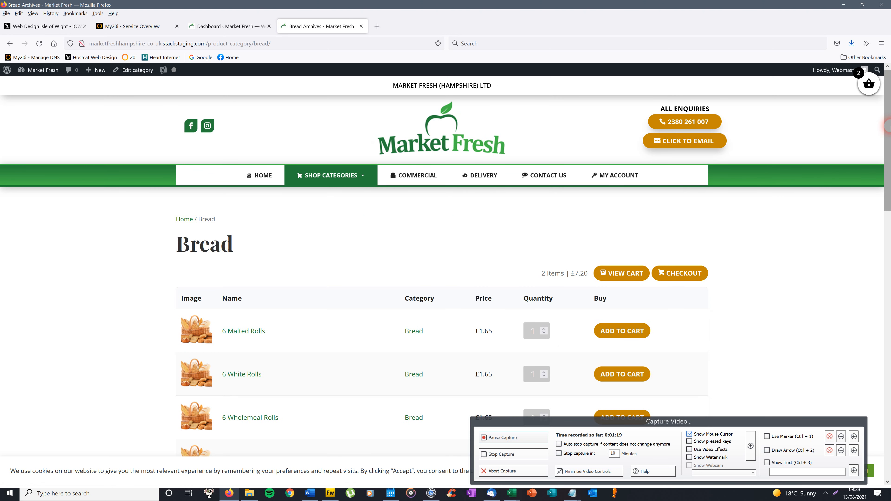
{"action": "scroll", "coordinate": [888, 125], "scroll_direction": "down", "scroll_amount": 3}
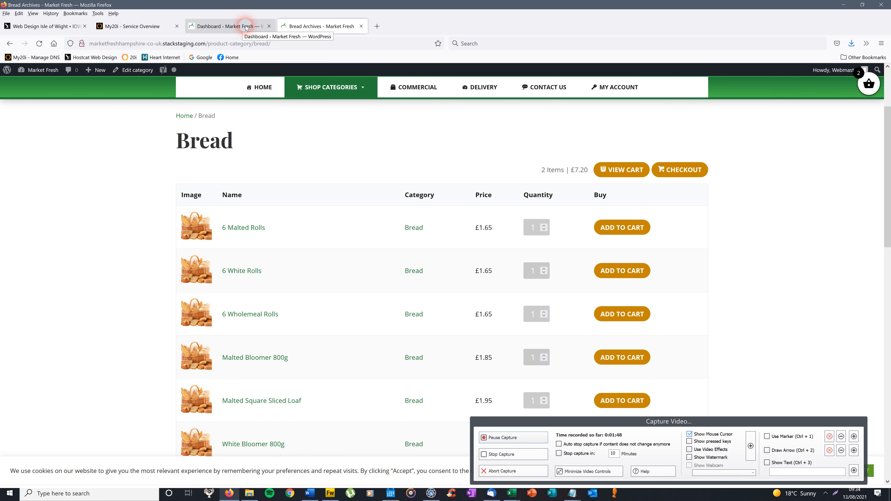
Switch to the WordPress dashboard and open the WooCommerce Orders page
{"action": "left_click", "coordinate": [246, 27]}
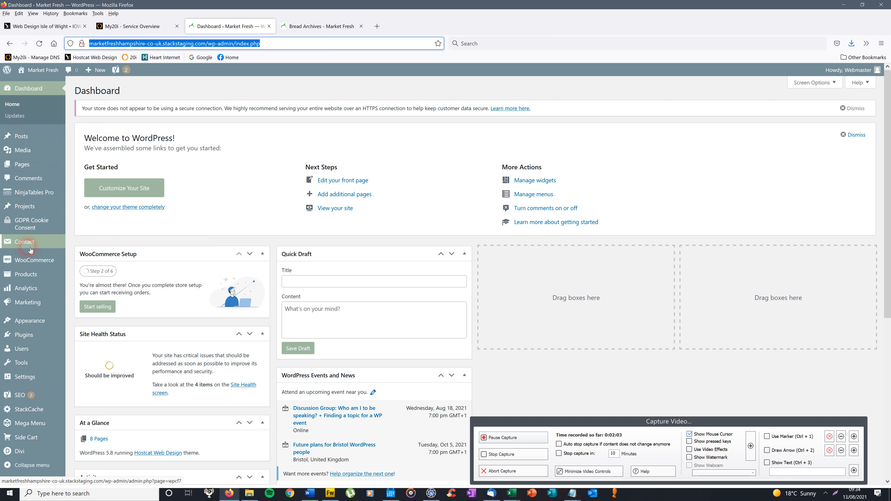
{"action": "mouse_move", "coordinate": [33, 260]}
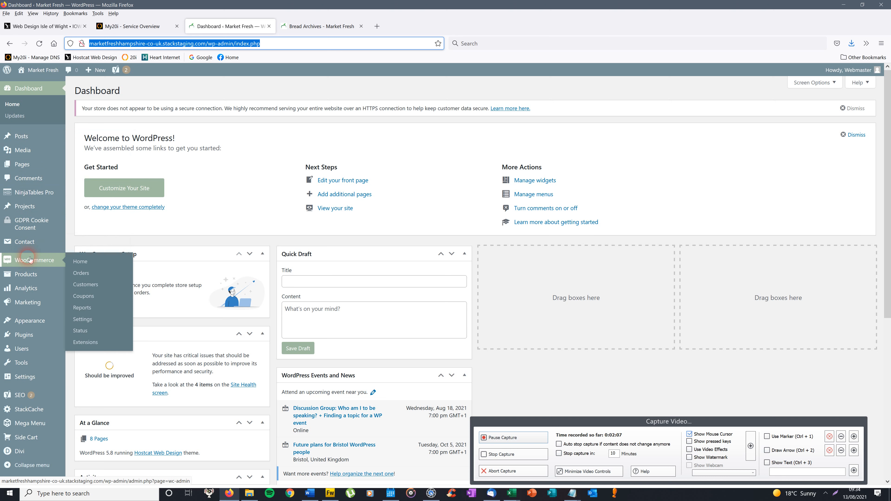
{"action": "left_click", "coordinate": [81, 273]}
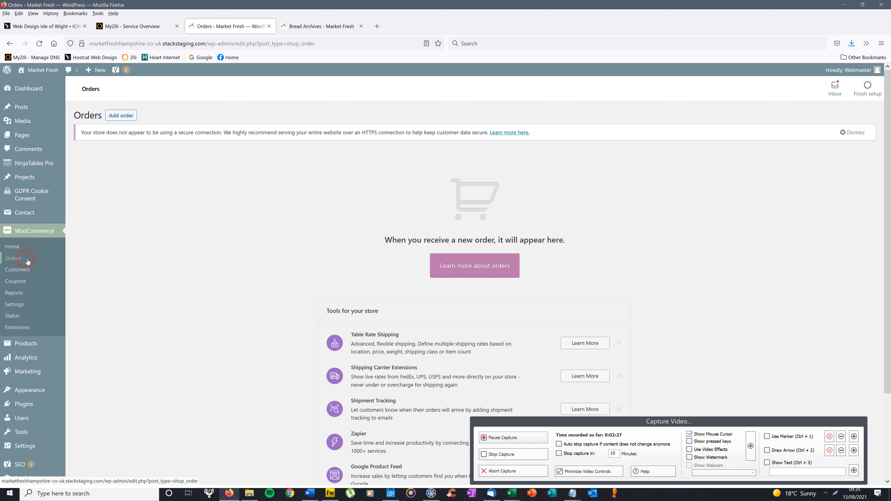
Open the list of all products in the WordPress admin and look through it
{"action": "mouse_move", "coordinate": [29, 349]}
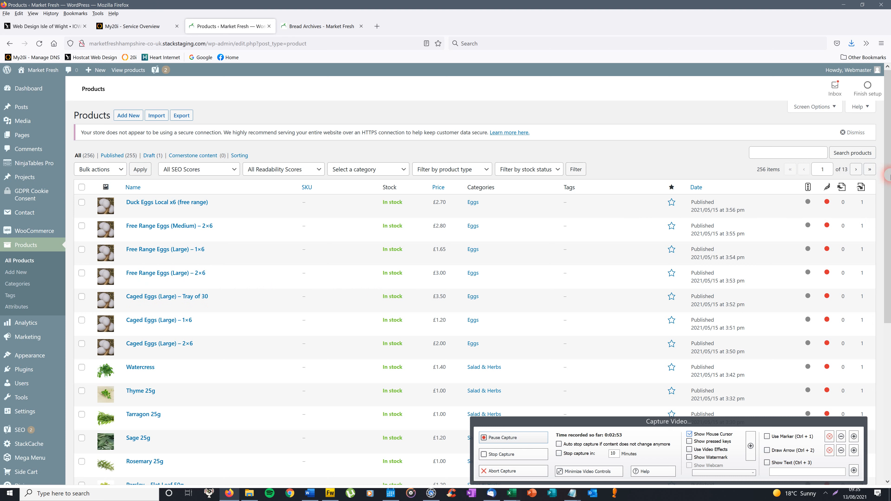
{"action": "left_click_drag", "start_coordinate": [889, 191], "coordinate": [888, 306]}
{"action": "scroll", "coordinate": [888, 305], "scroll_direction": "up", "scroll_amount": 5}
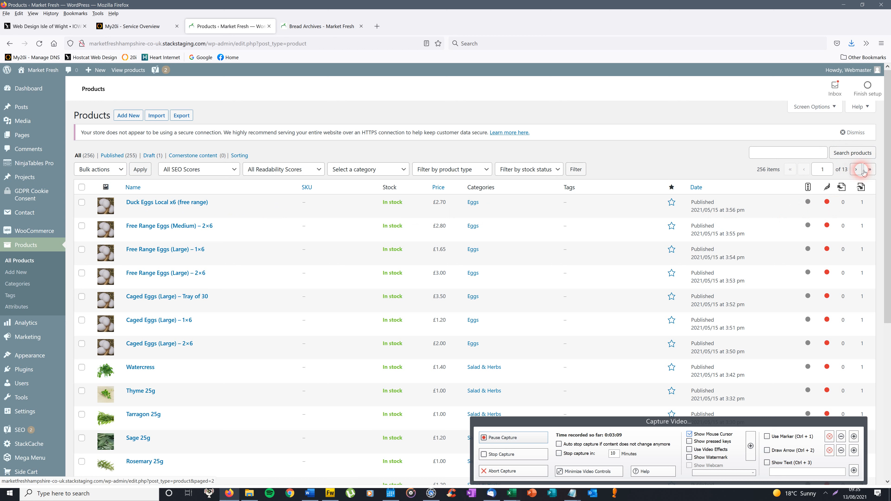
Filter the admin product list to show only the Bread category
{"action": "left_click", "coordinate": [763, 157]}
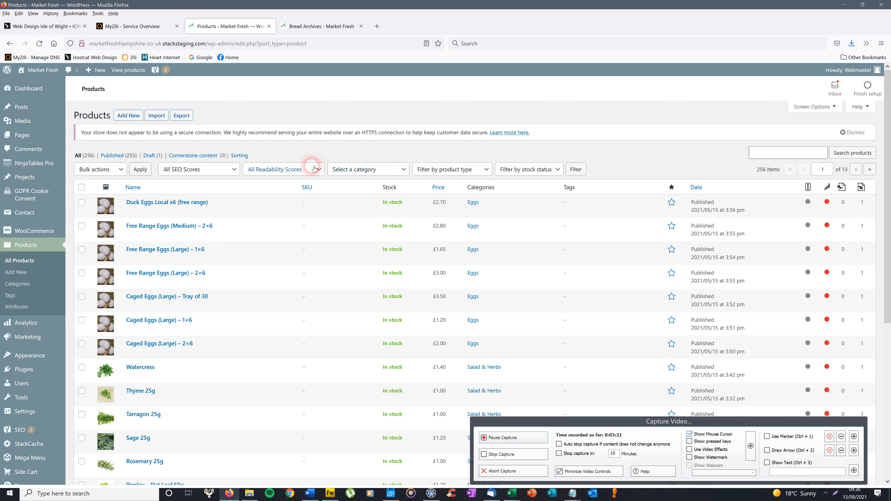
{"action": "left_click", "coordinate": [386, 174]}
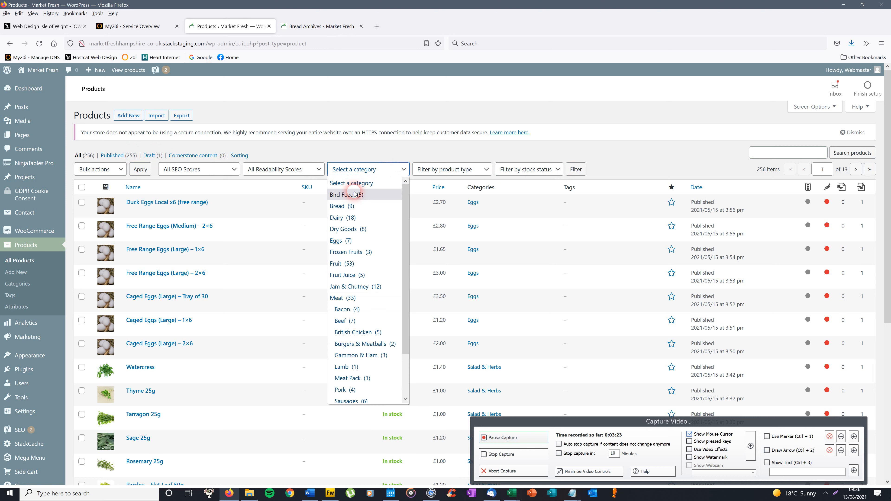
{"action": "left_click", "coordinate": [349, 207]}
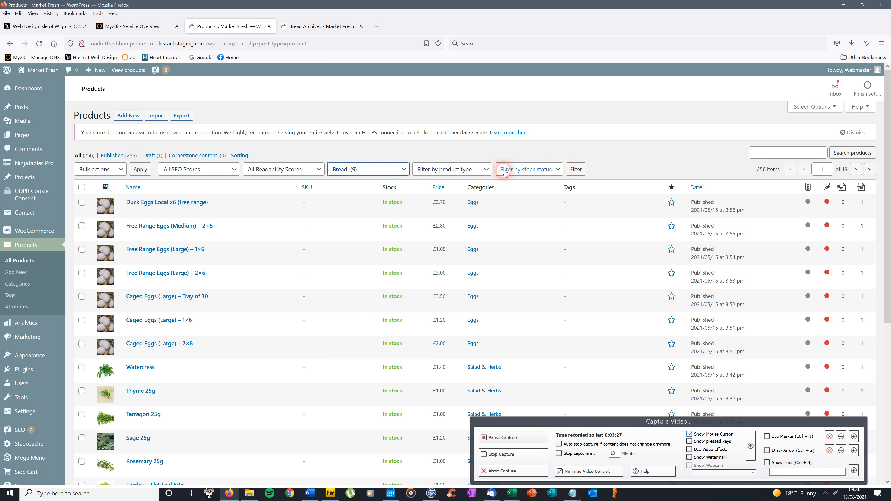
{"action": "left_click", "coordinate": [578, 170]}
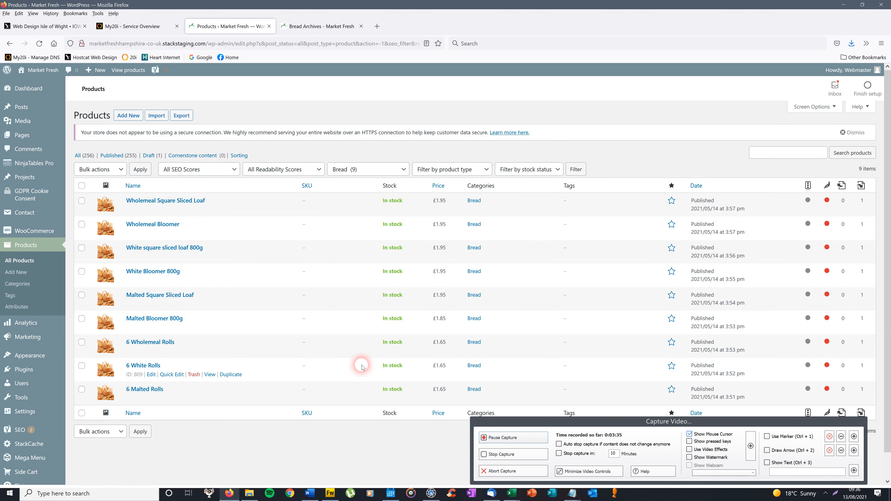
Open the Wholemeal Square Sliced Loaf product for editing and compare it with the storefront's Bread product table
{"action": "left_click", "coordinate": [188, 202]}
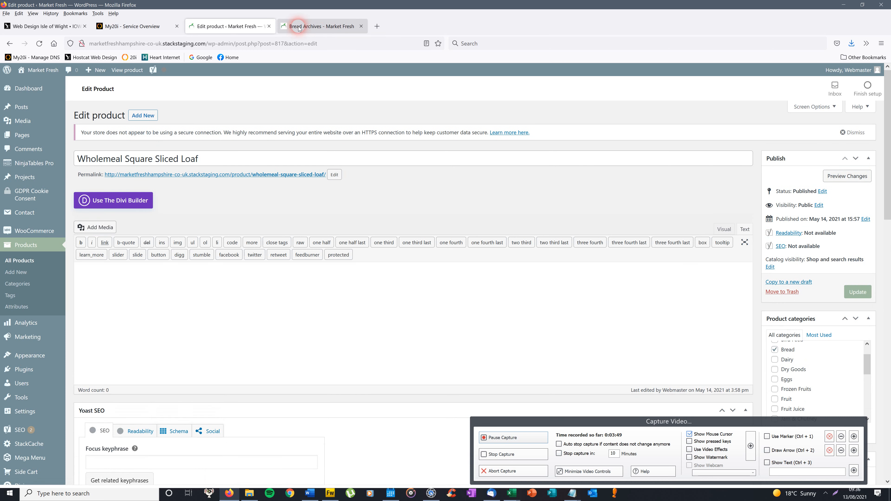
{"action": "left_click", "coordinate": [329, 28]}
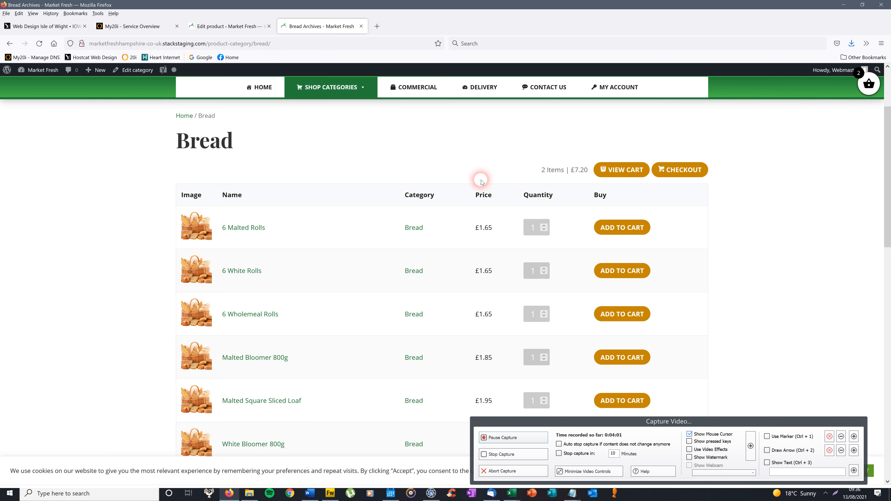
{"action": "left_click", "coordinate": [238, 26]}
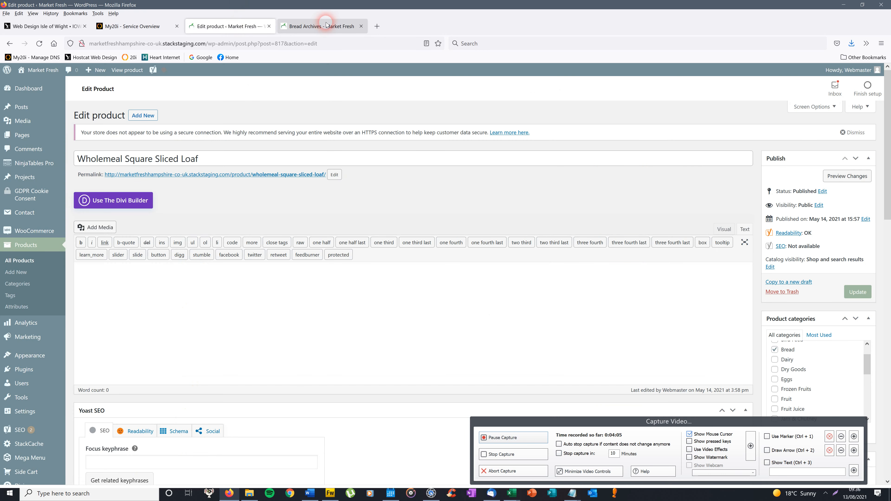
{"action": "left_click", "coordinate": [326, 25]}
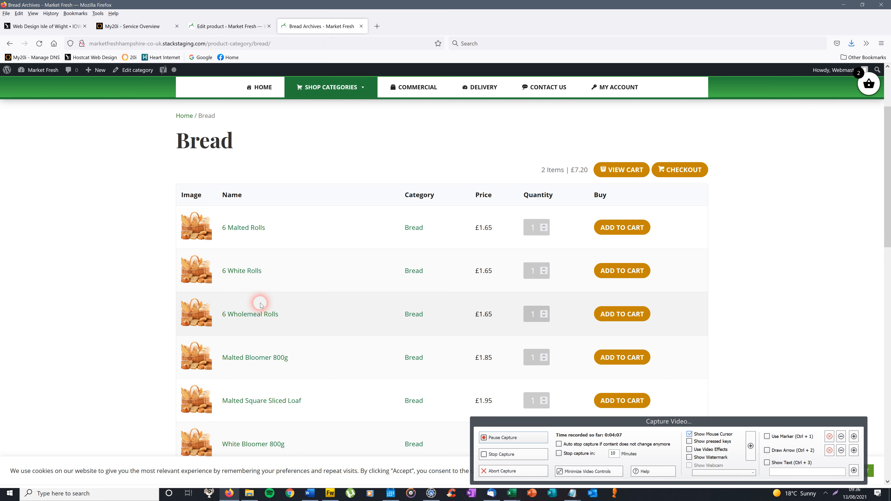
{"action": "left_click", "coordinate": [232, 25]}
{"action": "left_click", "coordinate": [340, 29]}
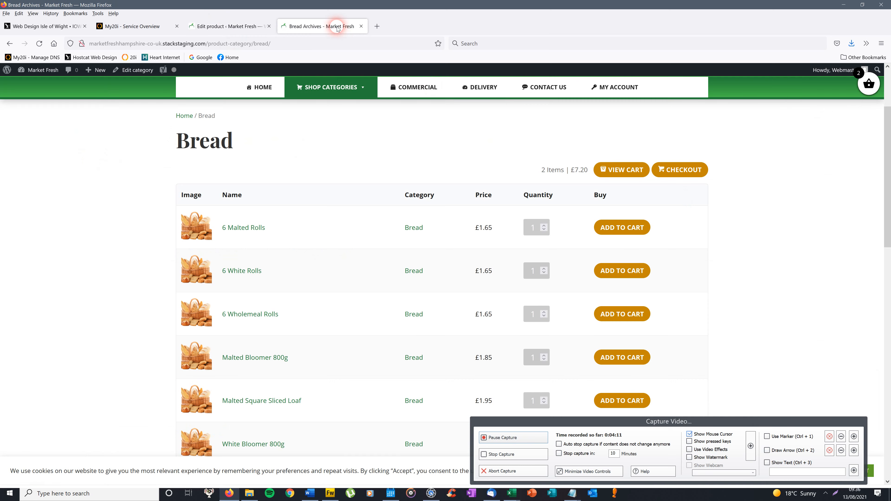
{"action": "scroll", "coordinate": [889, 169], "scroll_direction": "down", "scroll_amount": 3}
{"action": "left_click_drag", "start_coordinate": [888, 169], "coordinate": [889, 179]}
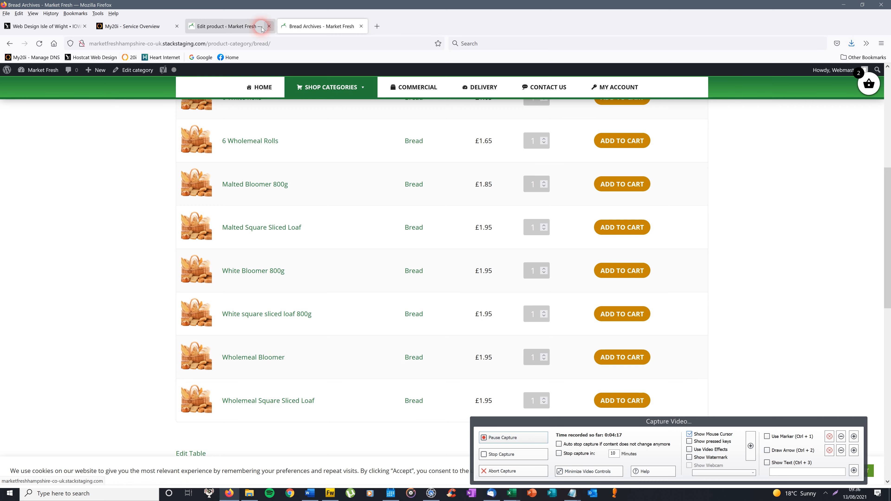
Open the Wholemeal Square Sliced Loaf product page from the storefront's Bread table and view it
{"action": "left_click", "coordinate": [246, 26]}
{"action": "left_click", "coordinate": [310, 28]}
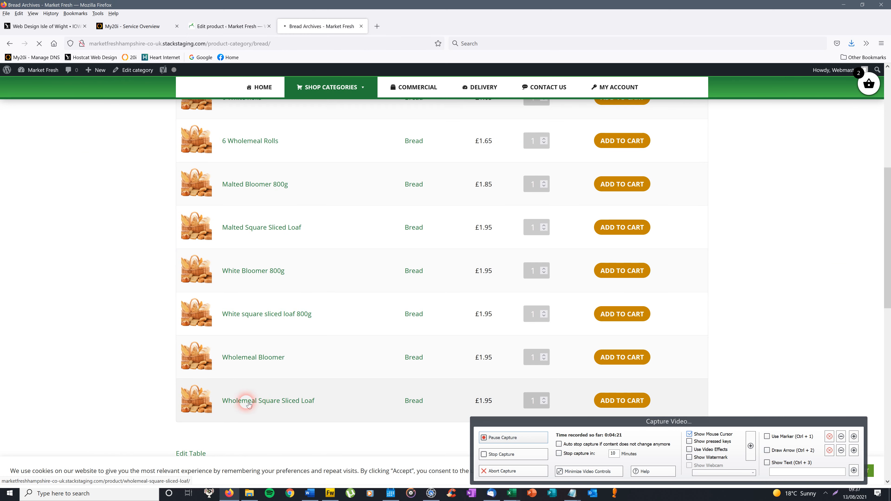
{"action": "left_click", "coordinate": [302, 405]}
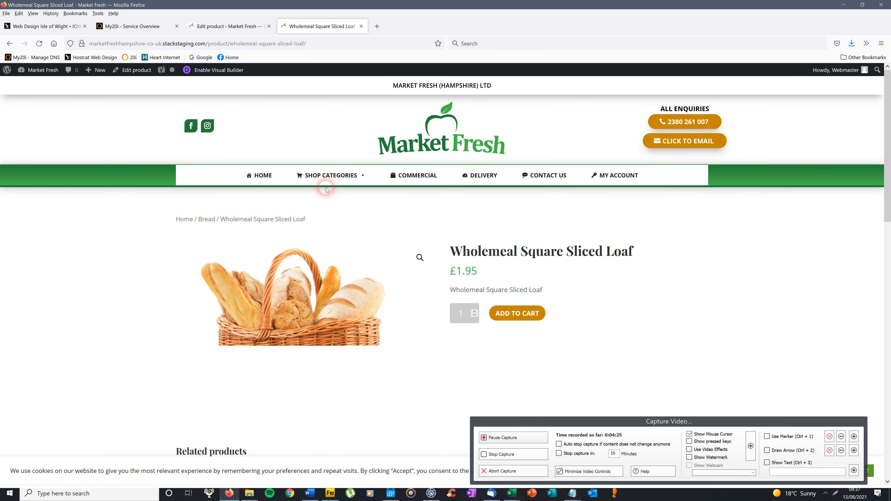
{"action": "left_click_drag", "start_coordinate": [890, 138], "coordinate": [890, 116]}
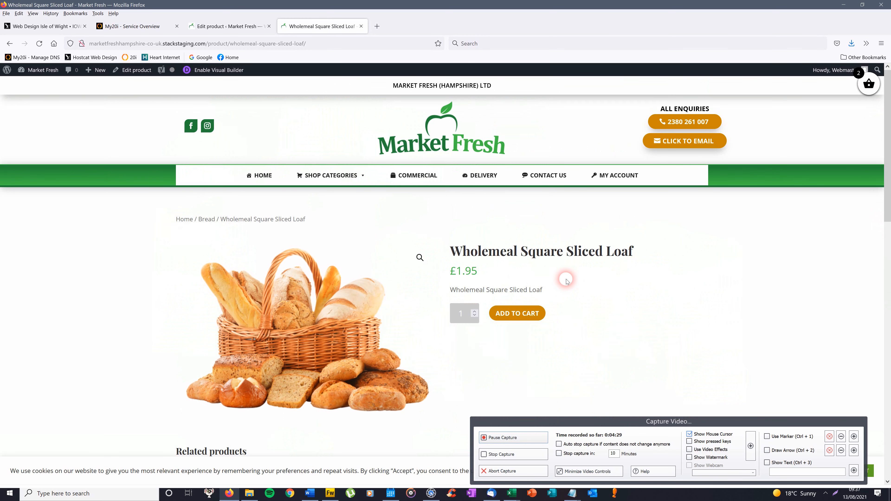
Compare the loaf's storefront page with its edit page, checking the product title and the regular price under Product data
{"action": "left_click", "coordinate": [223, 28]}
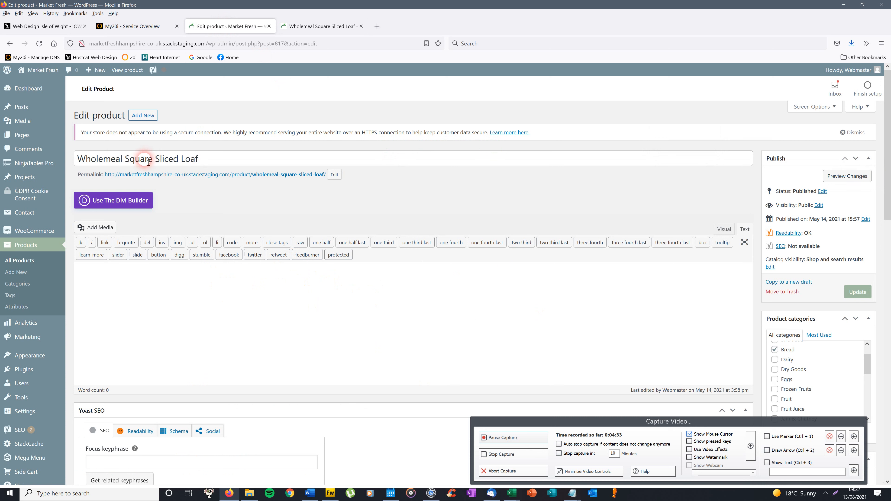
{"action": "left_click", "coordinate": [319, 26]}
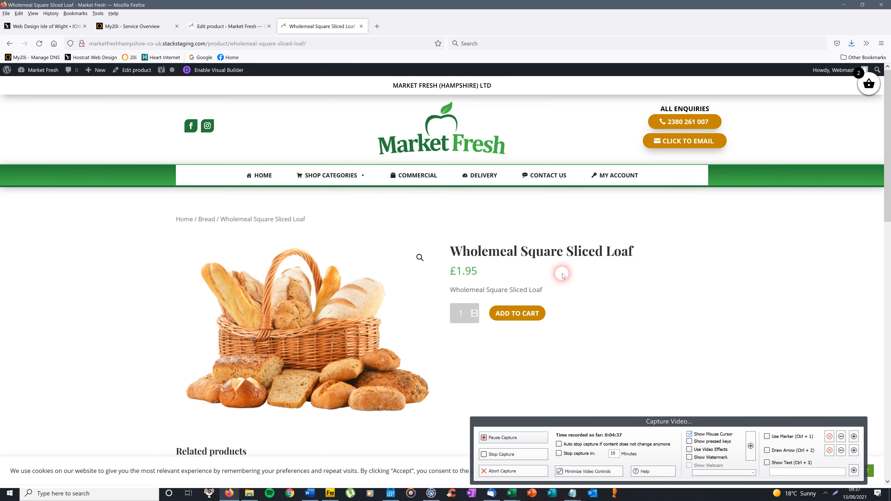
{"action": "left_click", "coordinate": [238, 26]}
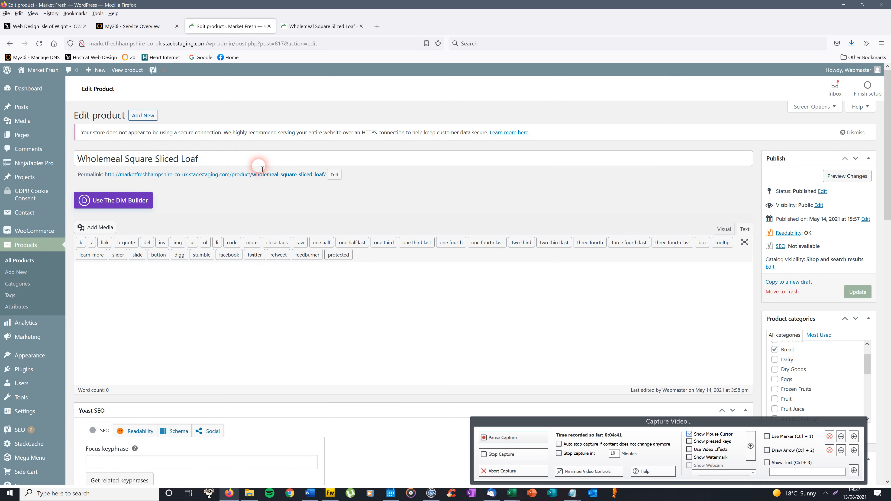
{"action": "scroll", "coordinate": [886, 155], "scroll_direction": "down", "scroll_amount": 2}
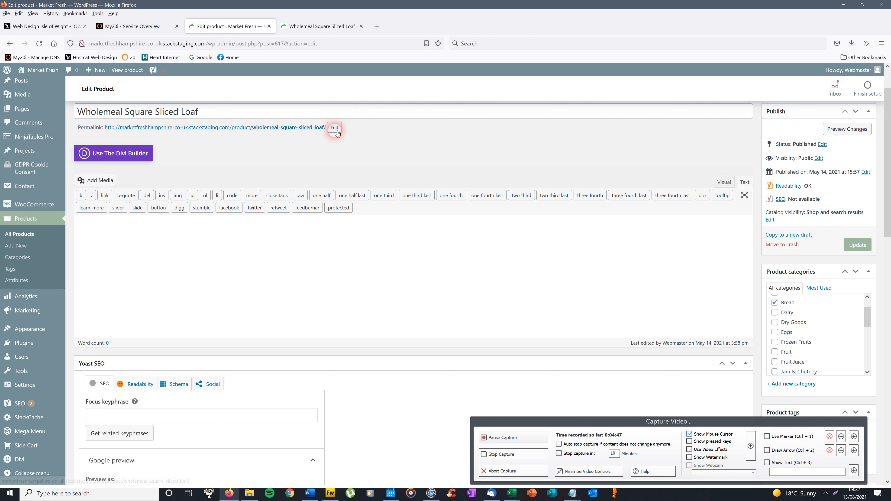
{"action": "left_click_drag", "start_coordinate": [890, 177], "coordinate": [890, 366]}
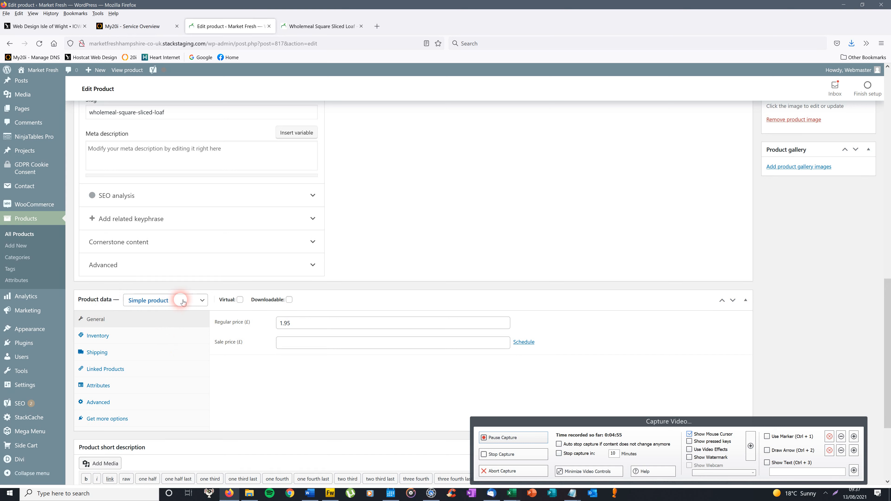
{"action": "left_click", "coordinate": [290, 326]}
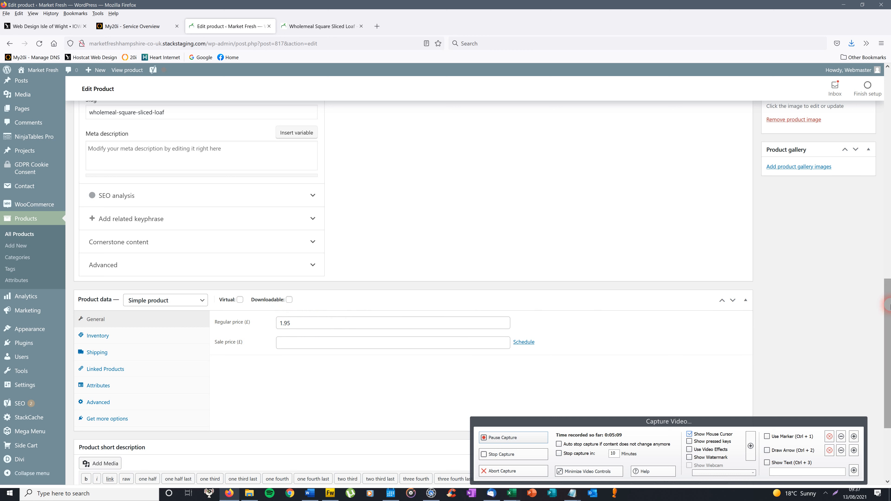
Highlight the loaf's product short description in the editor and compare it with the text on the storefront product page
{"action": "left_click_drag", "start_coordinate": [889, 288], "coordinate": [888, 345]}
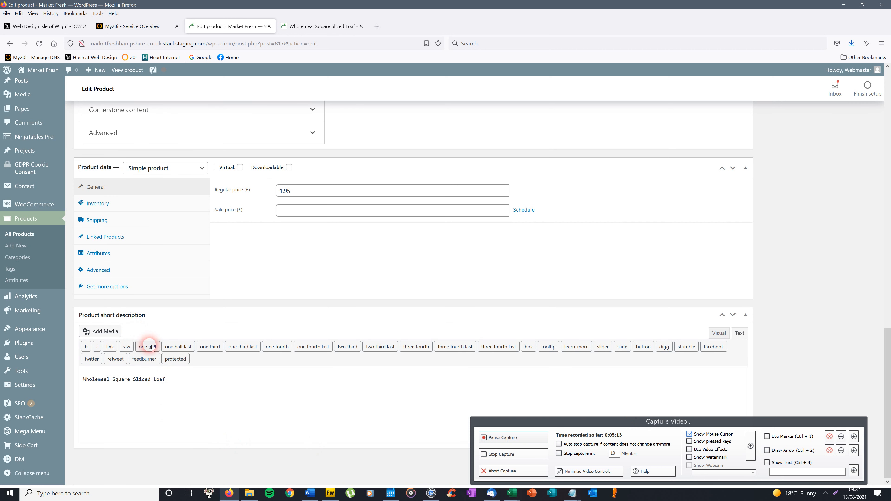
{"action": "left_click_drag", "start_coordinate": [176, 382], "coordinate": [75, 378]}
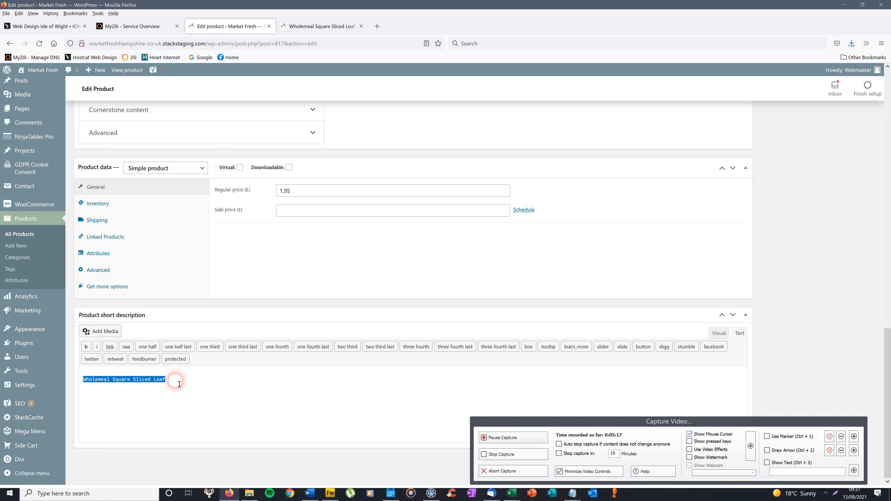
{"action": "left_click", "coordinate": [333, 27]}
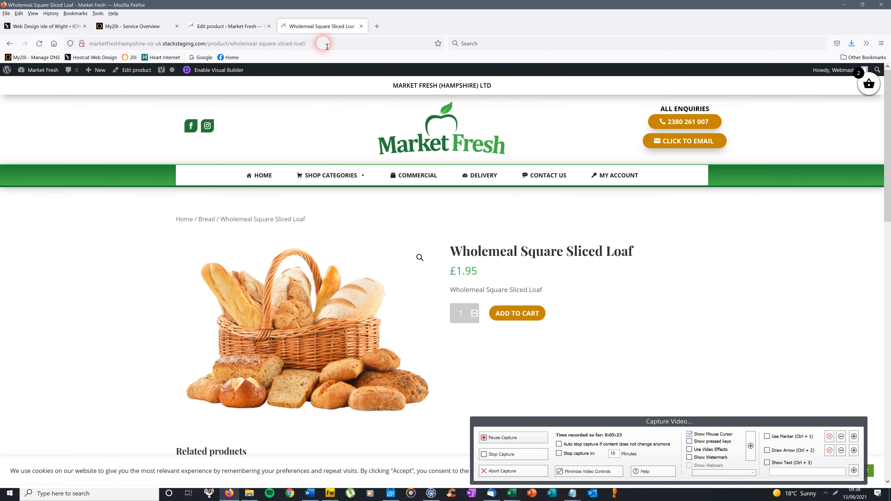
Highlight the short description on the loaf's storefront page, and examine the product image section on its edit page
{"action": "triple_click", "coordinate": [470, 292]}
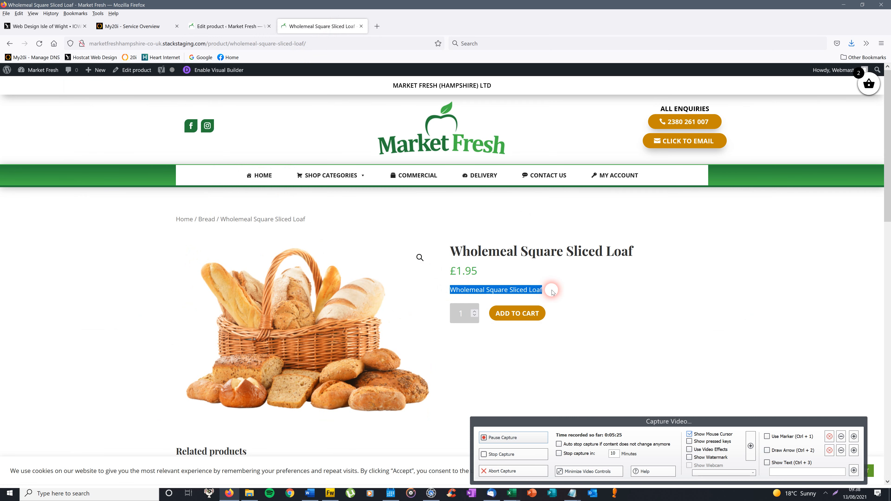
{"action": "left_click", "coordinate": [539, 295]}
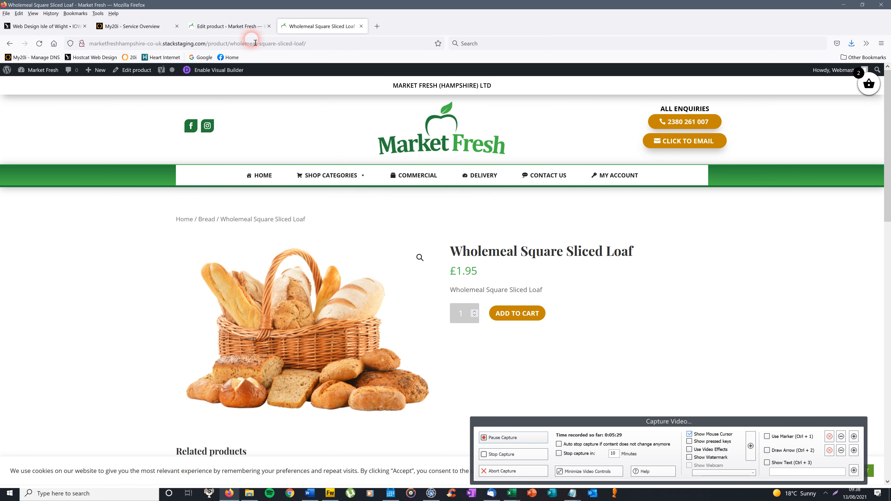
{"action": "left_click", "coordinate": [229, 26]}
{"action": "left_click_drag", "start_coordinate": [888, 381], "coordinate": [890, 264]}
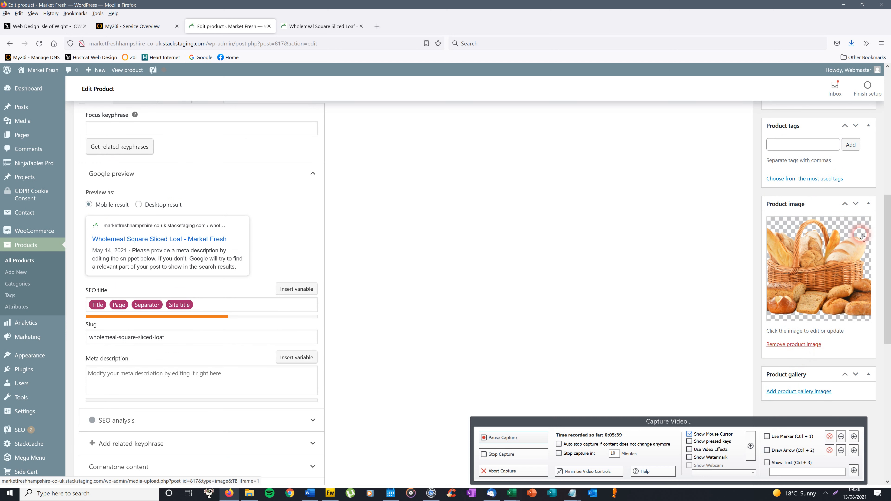
{"action": "mouse_move", "coordinate": [890, 238]}
{"action": "left_mouse_down"}
{"action": "mouse_move", "coordinate": [890, 254]}
{"action": "mouse_move", "coordinate": [890, 243]}
{"action": "left_mouse_up"}
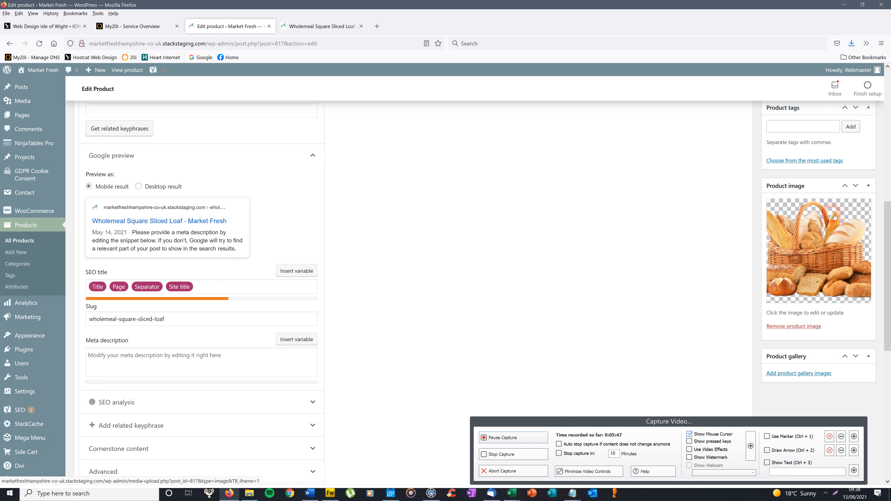
Check that the loaf is assigned to the Bread product category and update the product
{"action": "left_click_drag", "start_coordinate": [890, 262], "coordinate": [881, 177]}
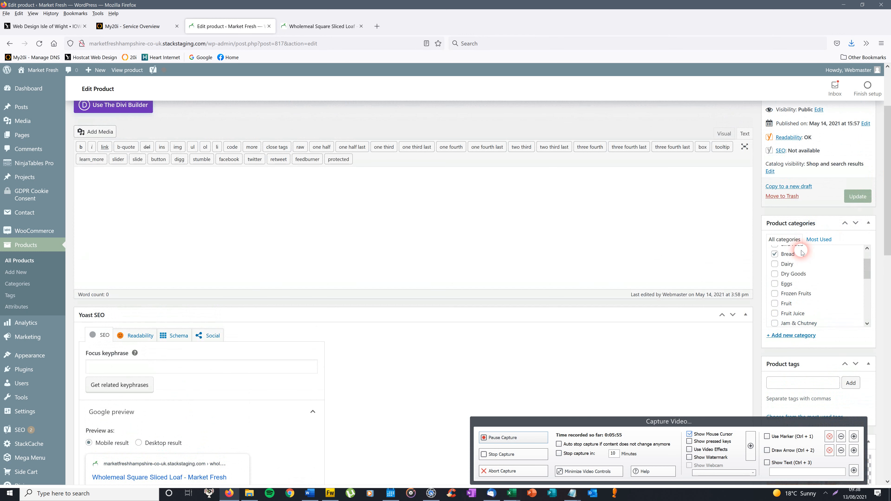
{"action": "mouse_move", "coordinate": [867, 266]}
{"action": "left_mouse_down"}
{"action": "mouse_move", "coordinate": [869, 252]}
{"action": "mouse_move", "coordinate": [873, 315]}
{"action": "mouse_move", "coordinate": [872, 278]}
{"action": "mouse_move", "coordinate": [881, 272]}
{"action": "mouse_move", "coordinate": [870, 256]}
{"action": "left_mouse_up"}
{"action": "left_click", "coordinate": [776, 270]}
{"action": "scroll", "coordinate": [509, 287], "scroll_direction": "up", "scroll_amount": 3}
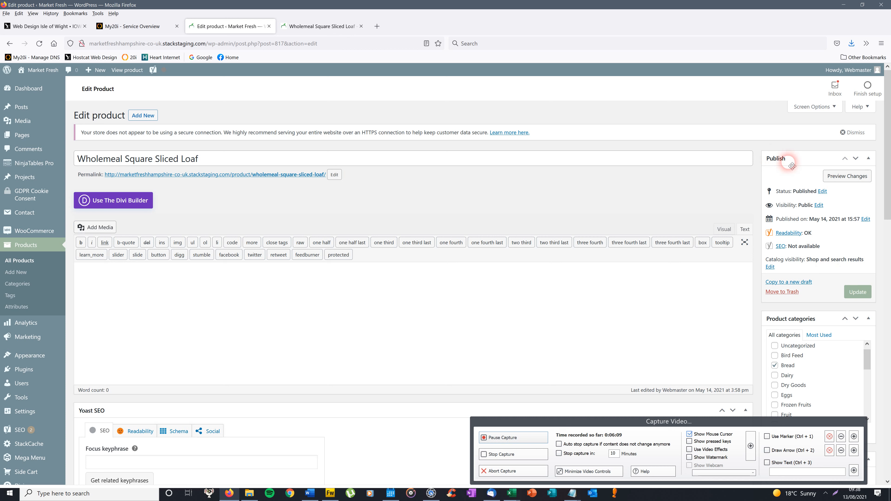
{"action": "left_click", "coordinate": [859, 294]}
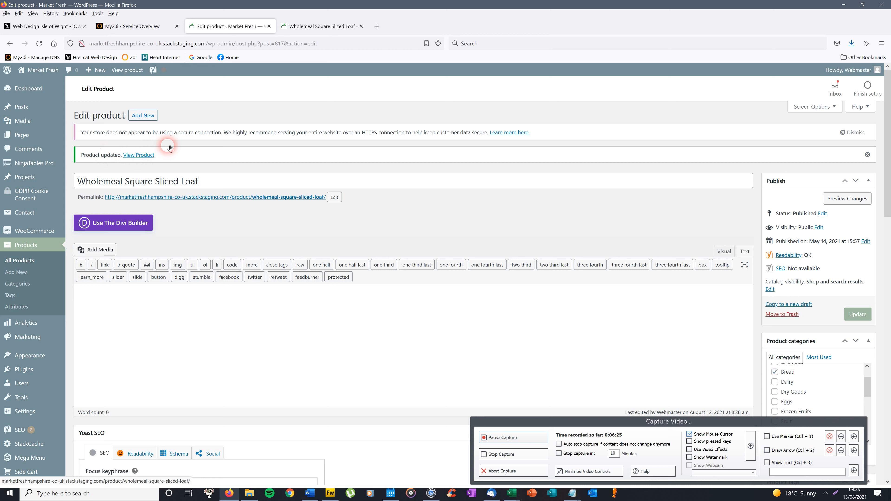
Start a new product titled "test 1" and set its regular price to 2.00
{"action": "left_click", "coordinate": [149, 156]}
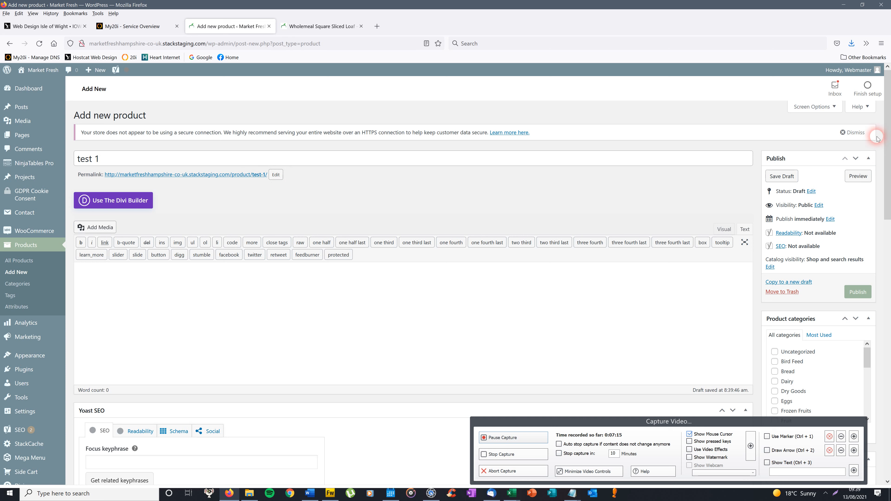
{"action": "left_click_drag", "start_coordinate": [890, 143], "coordinate": [889, 378]}
{"action": "left_click", "coordinate": [113, 264]}
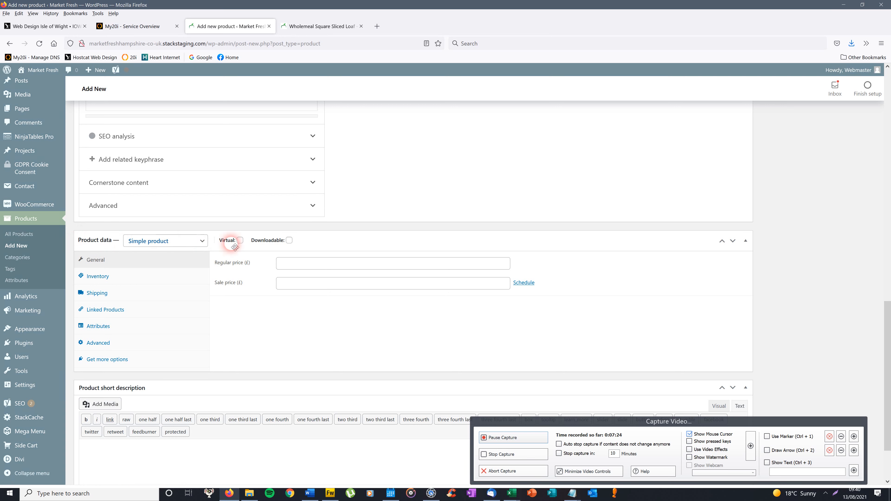
{"action": "left_click", "coordinate": [289, 268]}
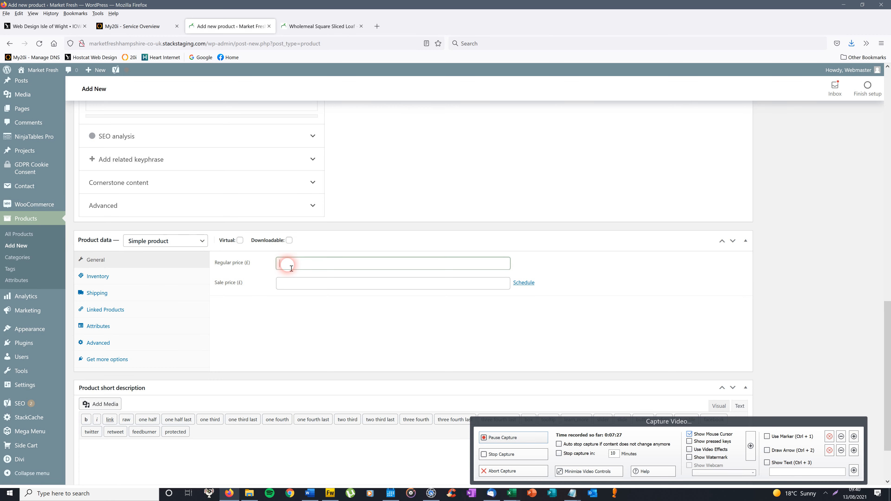
{"action": "type", "text": "2."}
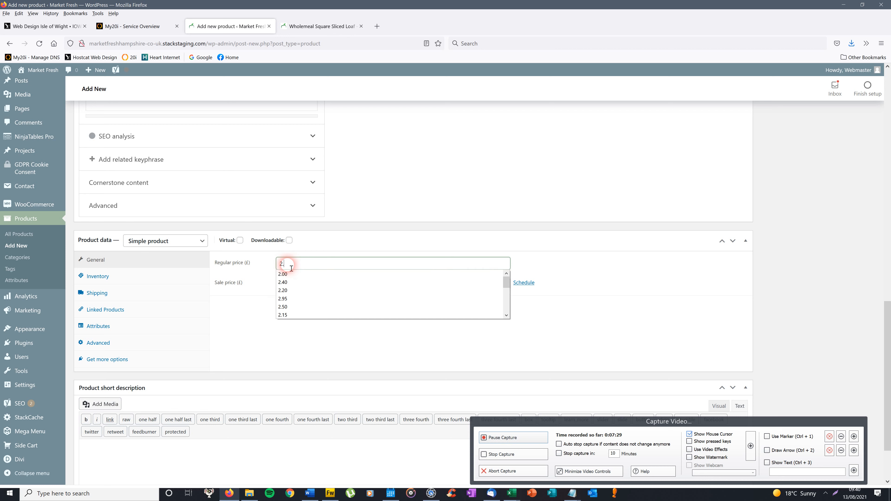
{"action": "type", "text": "00"}
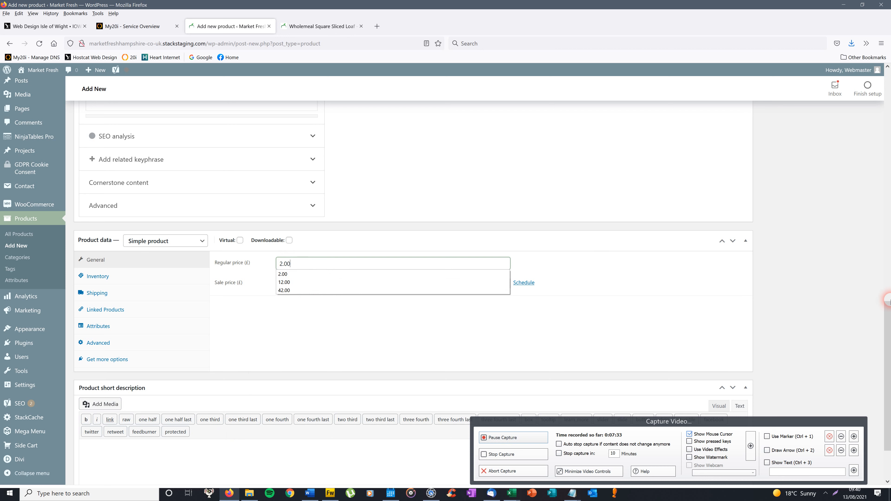
Enter "tree iiiii iiiiii" and, in a separate paragraph, "ttttttt" as the product short description in text mode
{"action": "scroll", "coordinate": [889, 309], "scroll_direction": "up", "scroll_amount": 1}
{"action": "scroll", "coordinate": [889, 309], "scroll_direction": "down", "scroll_amount": 2}
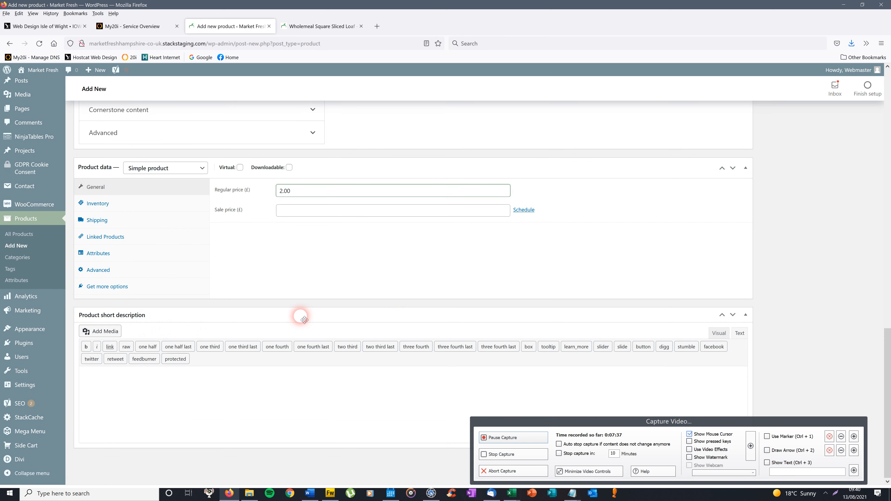
{"action": "left_click", "coordinate": [720, 334]}
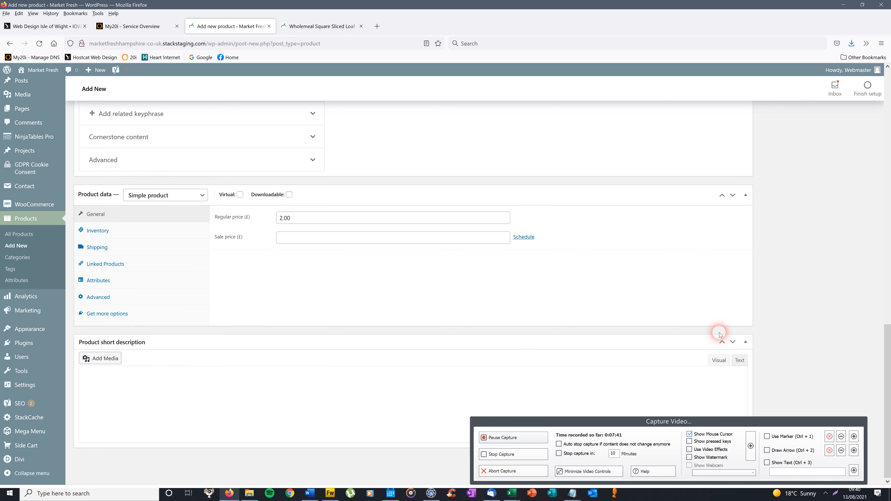
{"action": "left_click", "coordinate": [741, 361]}
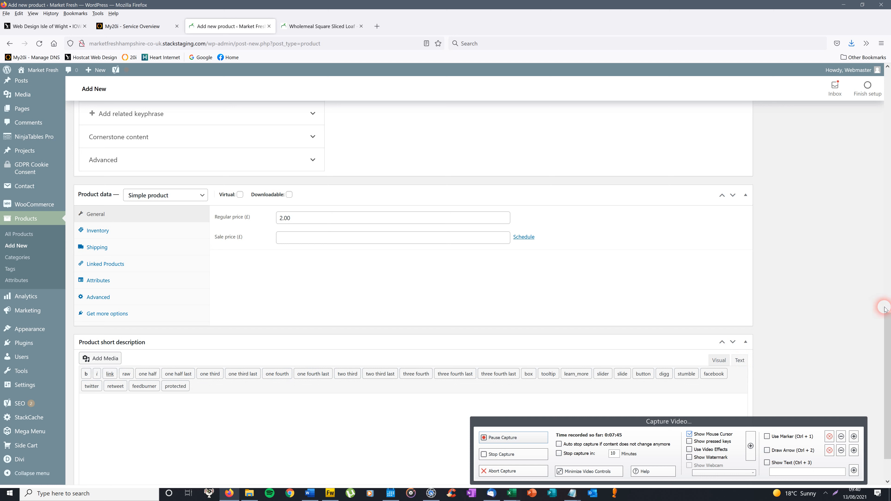
{"action": "scroll", "coordinate": [887, 315], "scroll_direction": "down", "scroll_amount": 2}
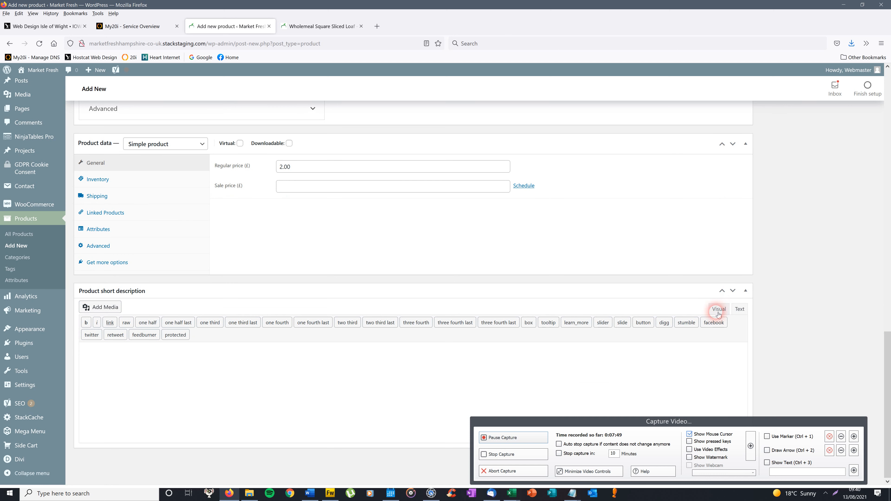
{"action": "left_click", "coordinate": [100, 355]}
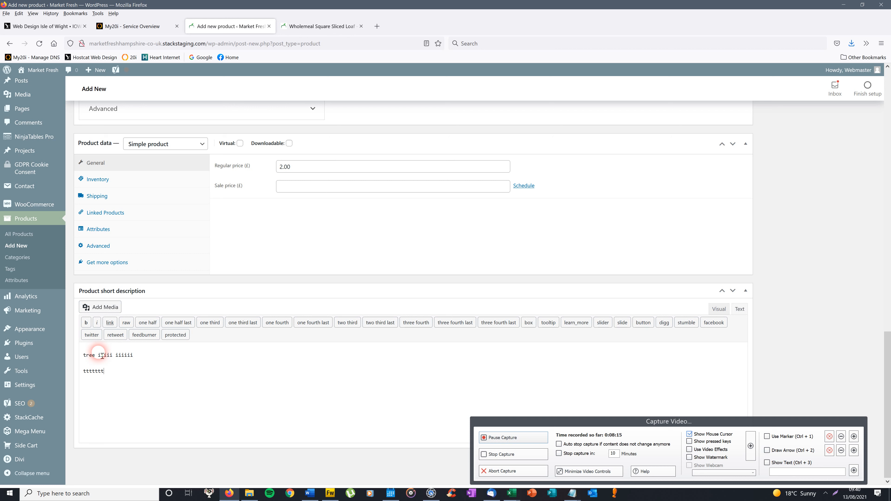
Set the Oregano picture from the media library as the product image and remove it again
{"action": "left_click_drag", "start_coordinate": [888, 428], "coordinate": [890, 261]}
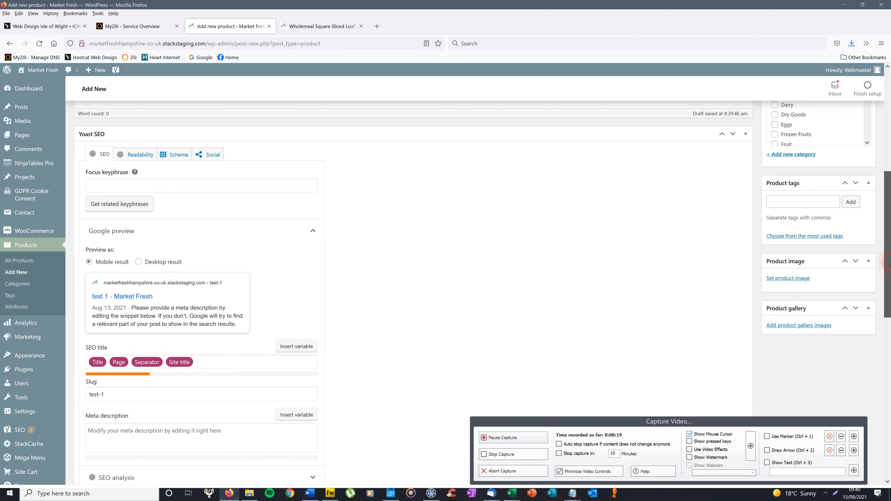
{"action": "left_click", "coordinate": [795, 278]}
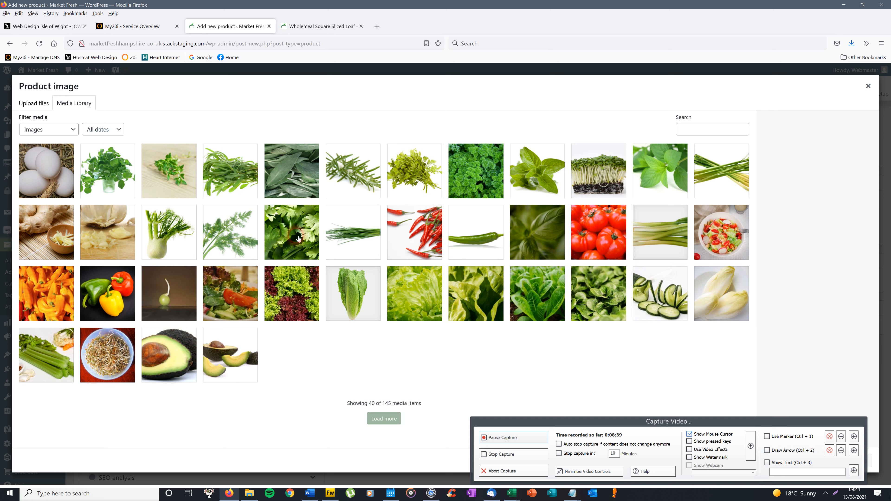
{"action": "left_click", "coordinate": [385, 420]}
{"action": "left_click", "coordinate": [413, 421]}
{"action": "left_click", "coordinate": [539, 173]}
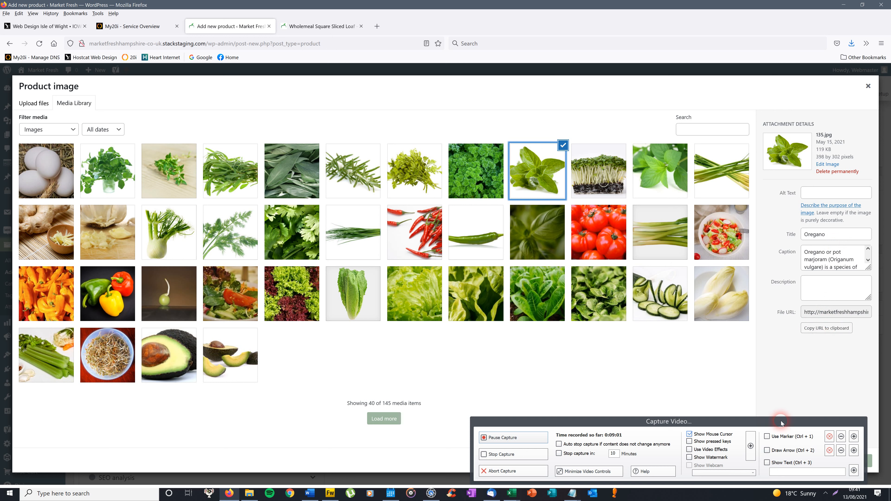
{"action": "left_click_drag", "start_coordinate": [782, 425], "coordinate": [631, 412]}
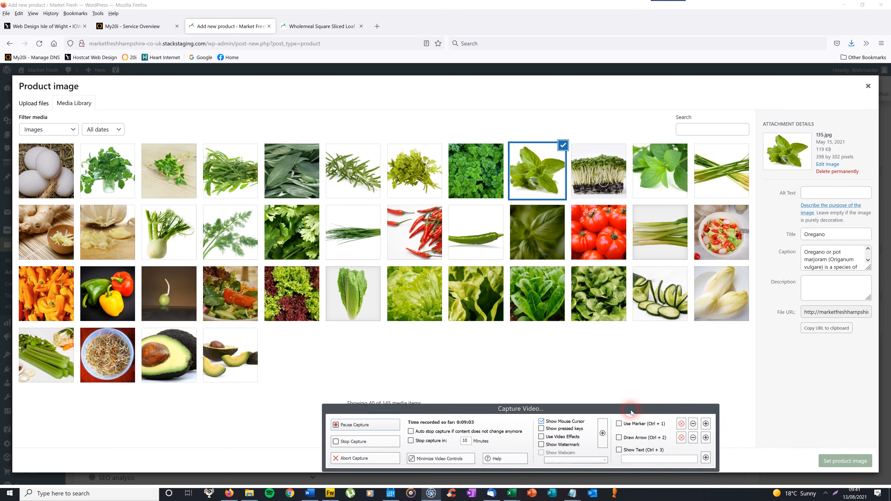
{"action": "left_click", "coordinate": [855, 469]}
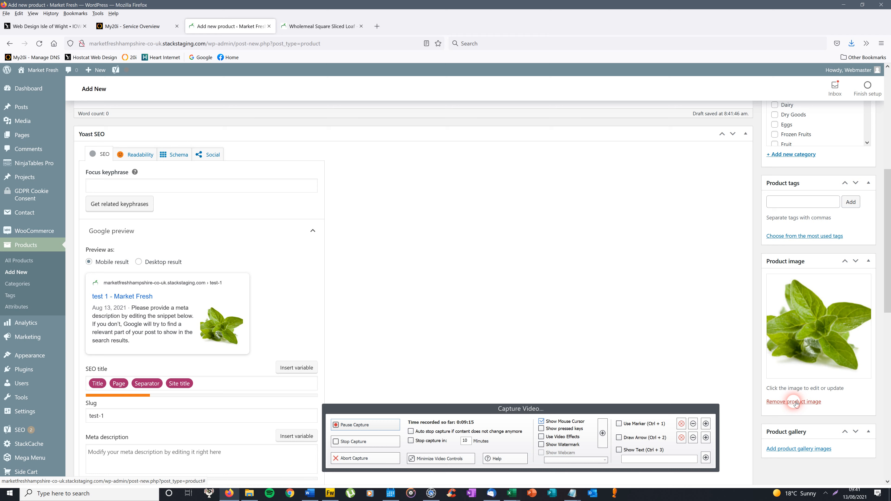
{"action": "left_click", "coordinate": [800, 402]}
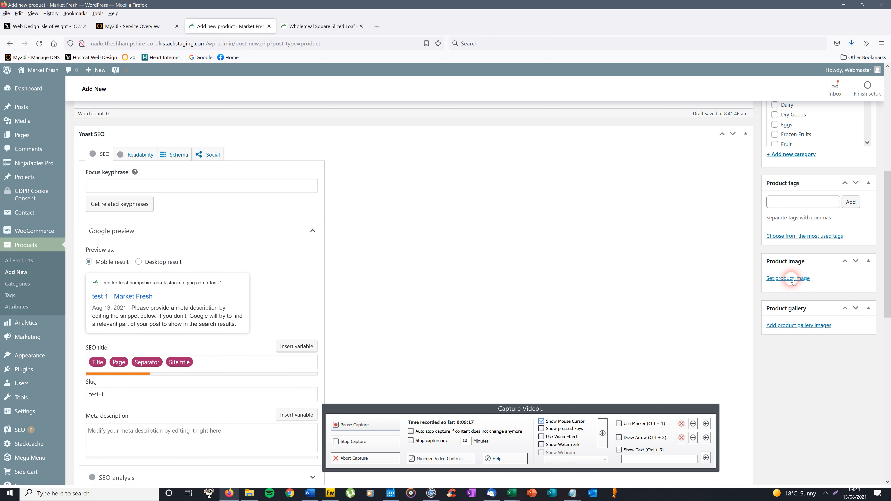
Upload the porcelain3 picture from the Documents folder and set it as the product image
{"action": "left_click", "coordinate": [792, 278]}
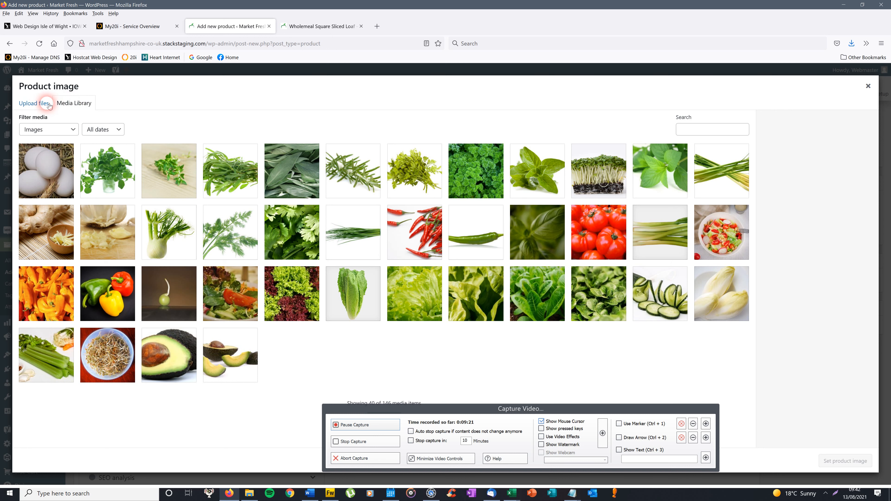
{"action": "left_click", "coordinate": [32, 104]}
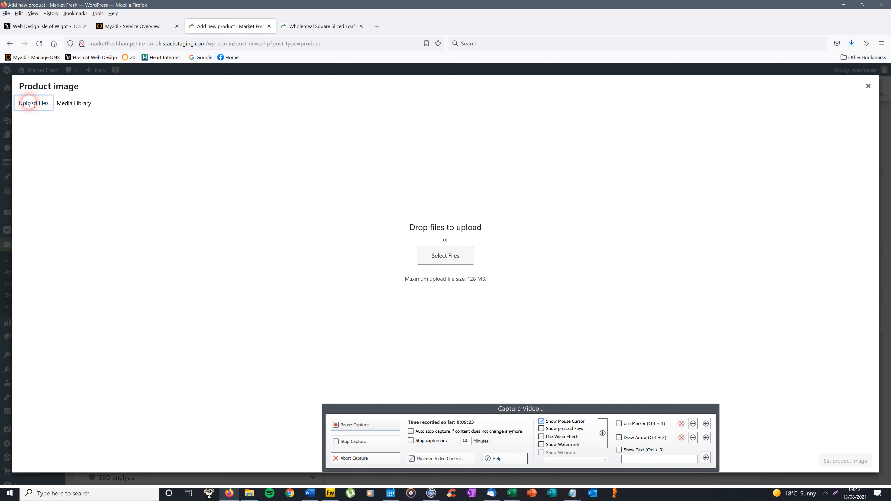
{"action": "left_click", "coordinate": [449, 258]}
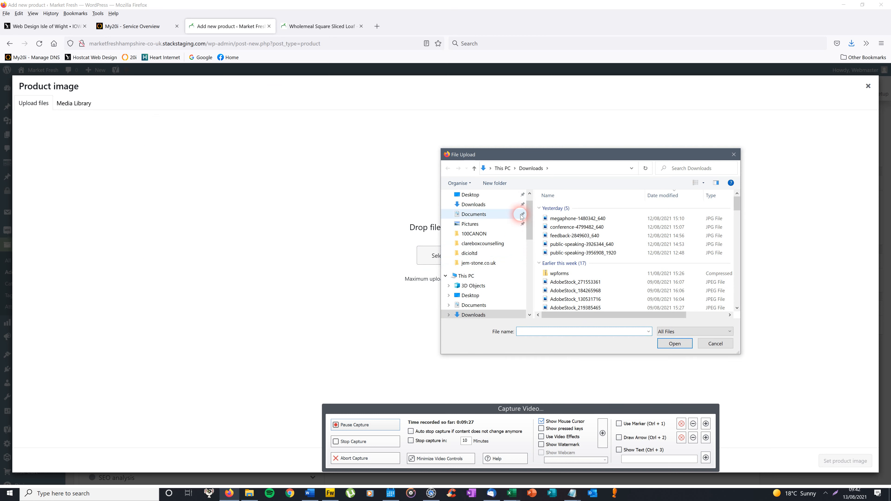
{"action": "left_click", "coordinate": [479, 215]}
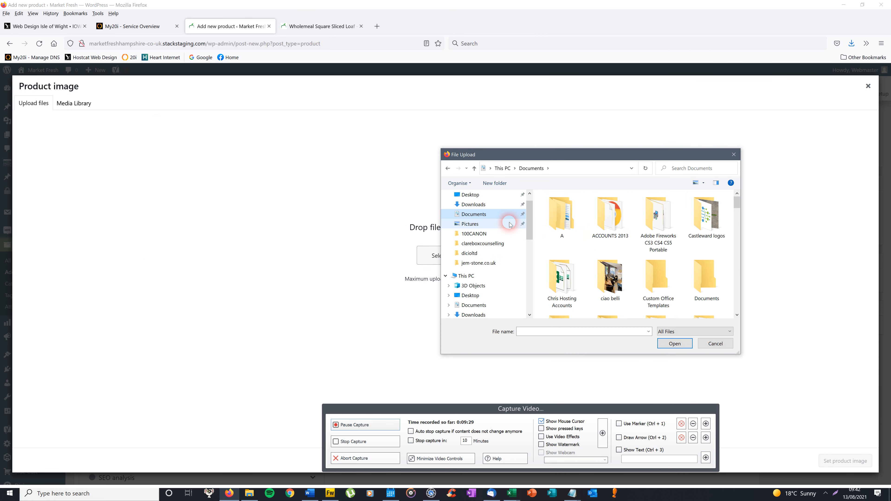
{"action": "left_click_drag", "start_coordinate": [737, 200], "coordinate": [729, 264]}
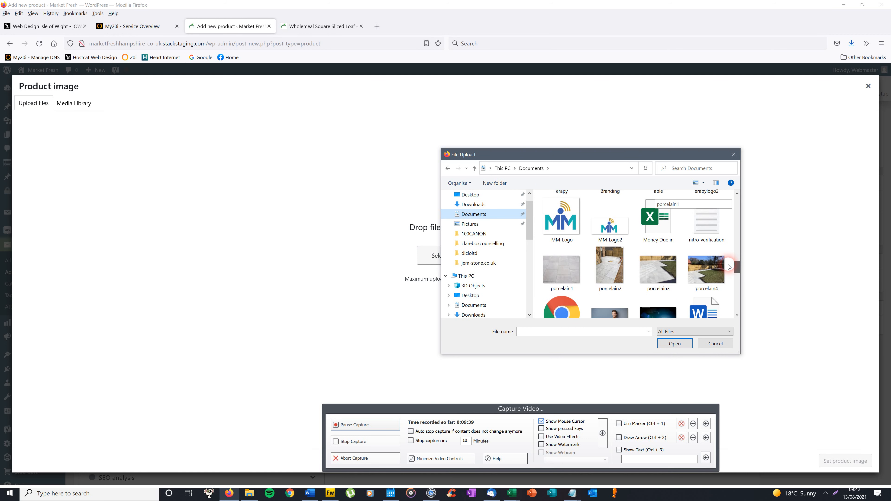
{"action": "left_click", "coordinate": [661, 273]}
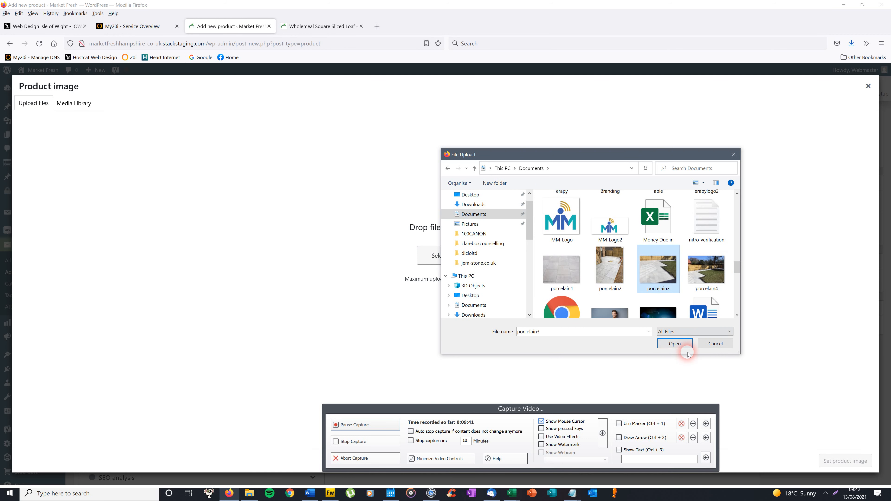
{"action": "left_click", "coordinate": [675, 344]}
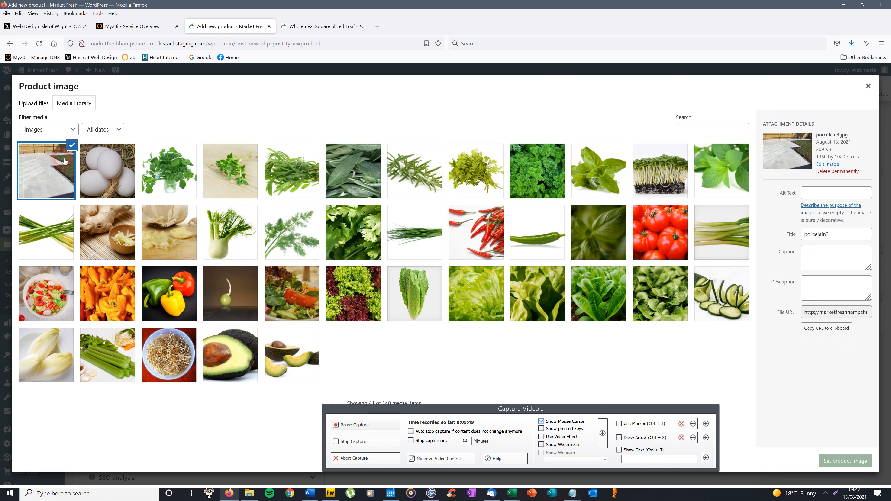
{"action": "left_click", "coordinate": [839, 458]}
{"action": "left_click", "coordinate": [849, 462]}
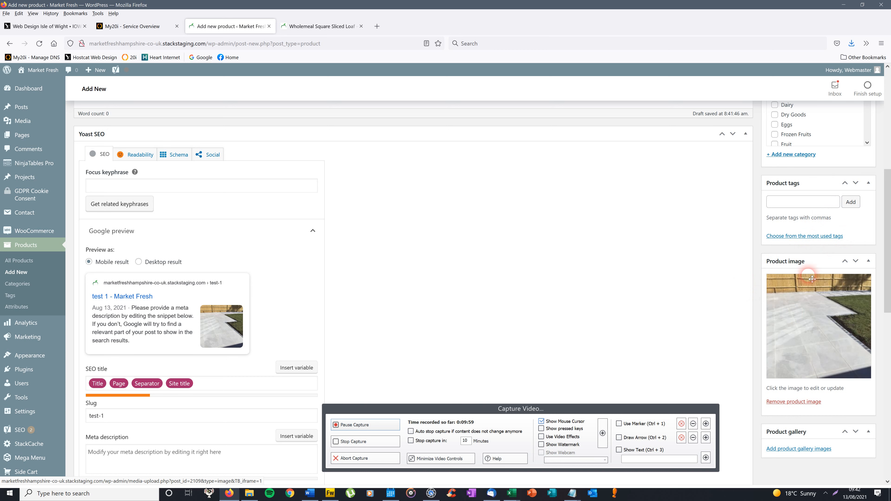
Assign the test 1 product to the Salad & Herbs product category
{"action": "left_click_drag", "start_coordinate": [887, 284], "coordinate": [889, 223]}
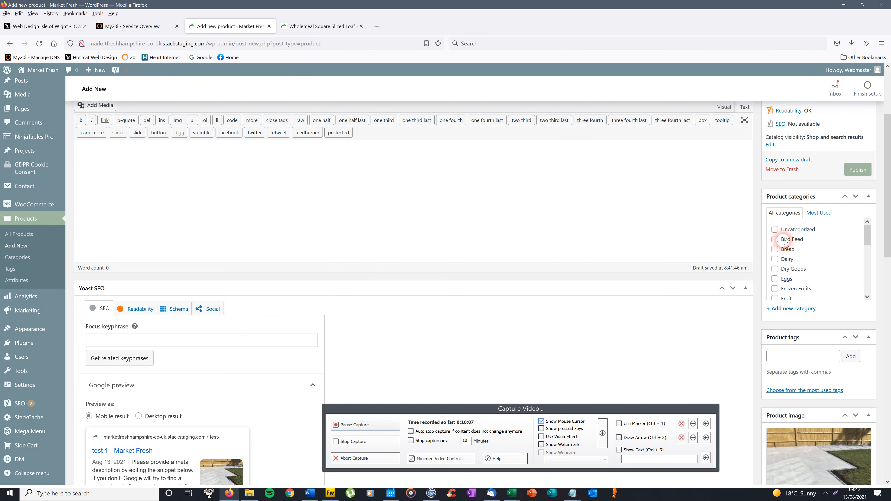
{"action": "left_click_drag", "start_coordinate": [866, 233], "coordinate": [870, 290]}
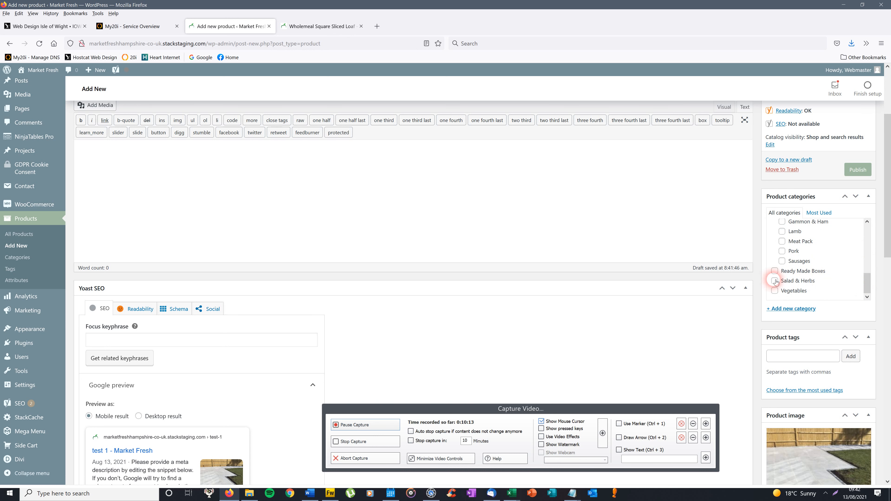
{"action": "left_click", "coordinate": [775, 281]}
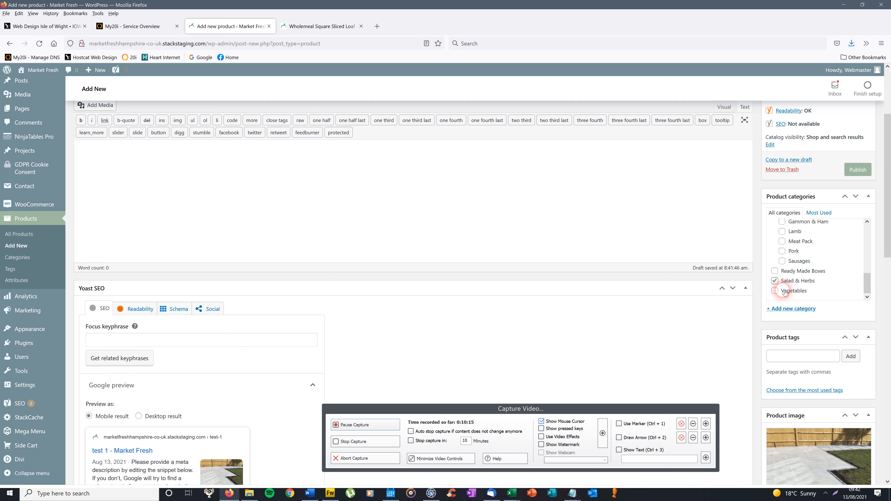
{"action": "left_click_drag", "start_coordinate": [890, 184], "coordinate": [890, 140]}
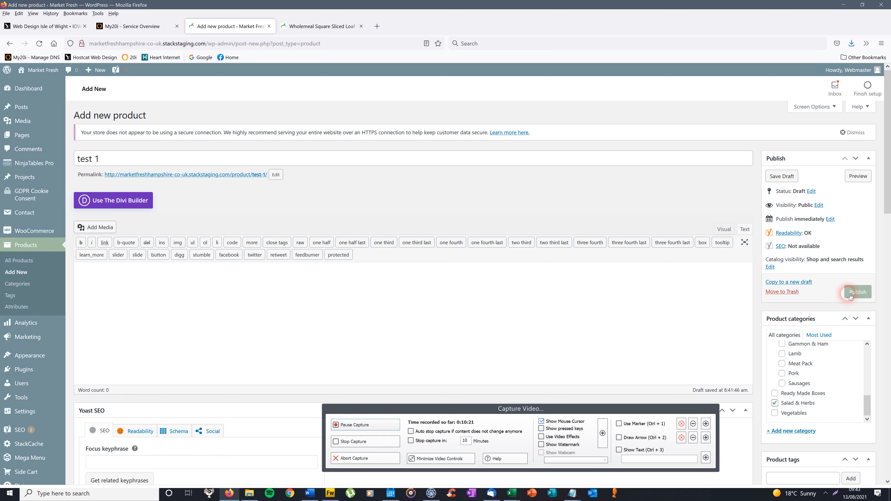
Publish the test 1 product and open the list of all products
{"action": "left_click", "coordinate": [858, 293]}
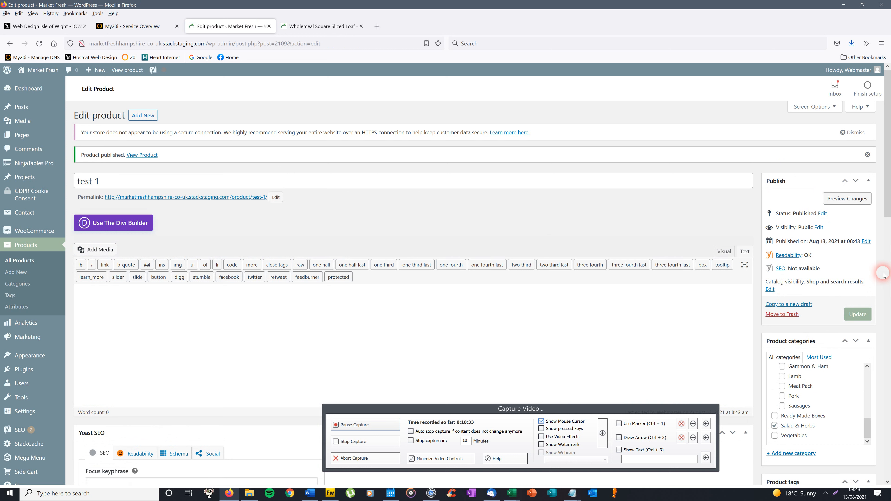
{"action": "left_click", "coordinate": [29, 261]}
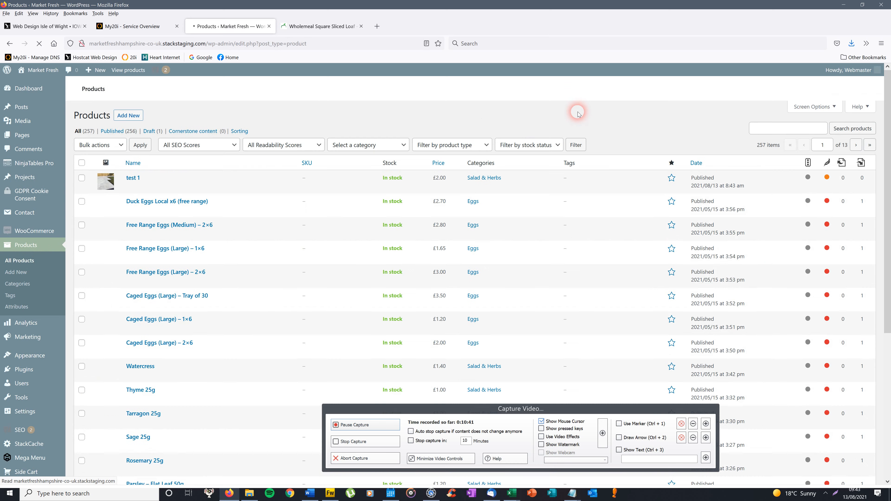
Move the test 1 product to the trash and delete it permanently from there
{"action": "mouse_move", "coordinate": [181, 208]}
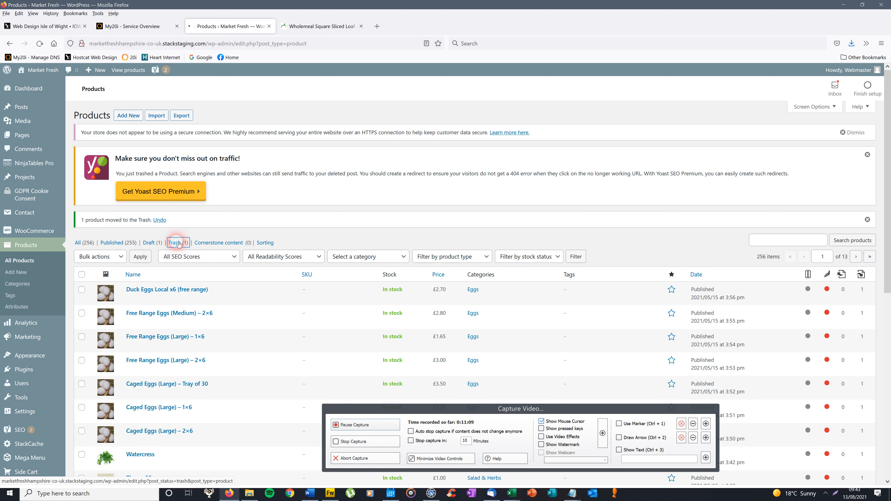
{"action": "left_click", "coordinate": [175, 243]}
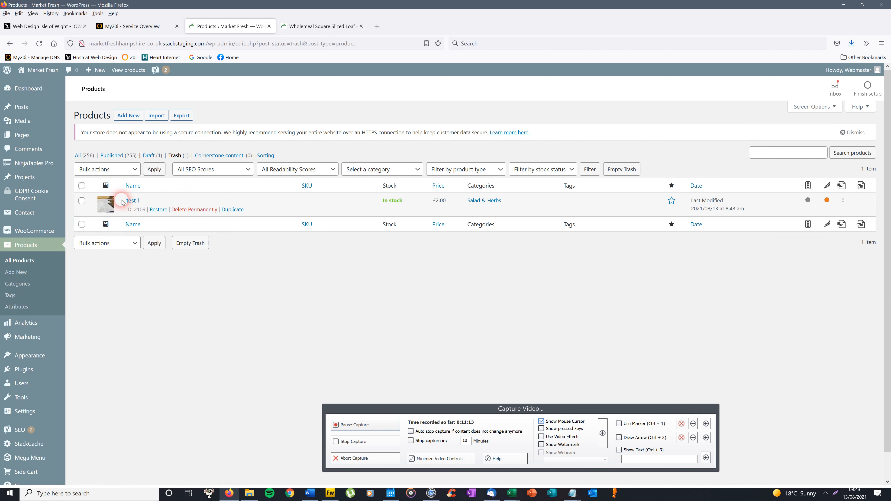
{"action": "left_click", "coordinate": [196, 210]}
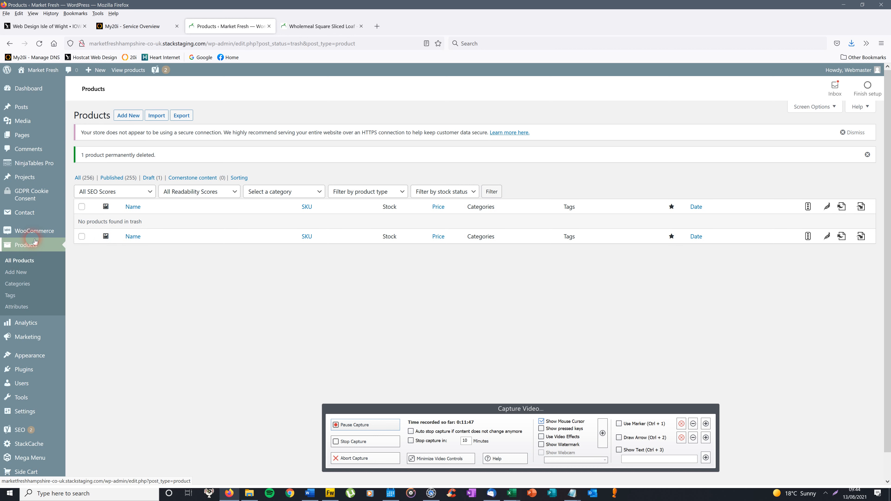
Open the WooCommerce customers overview
{"action": "mouse_move", "coordinate": [45, 233]}
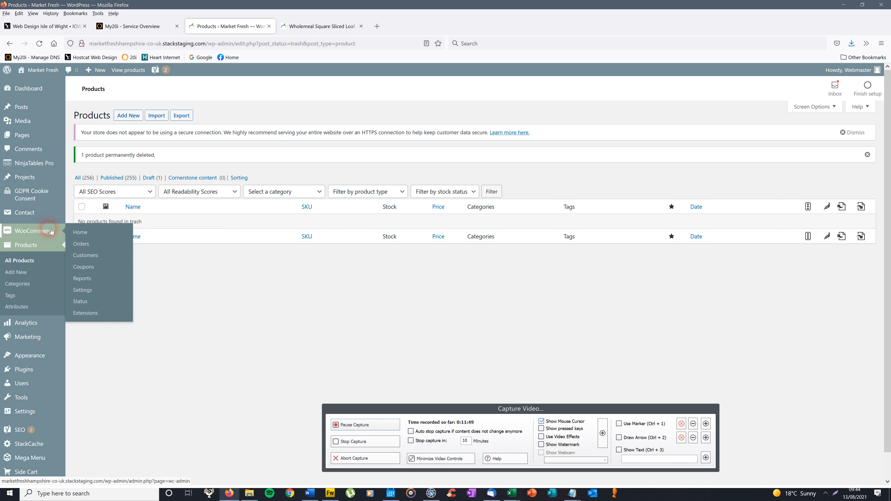
{"action": "left_click", "coordinate": [94, 258]}
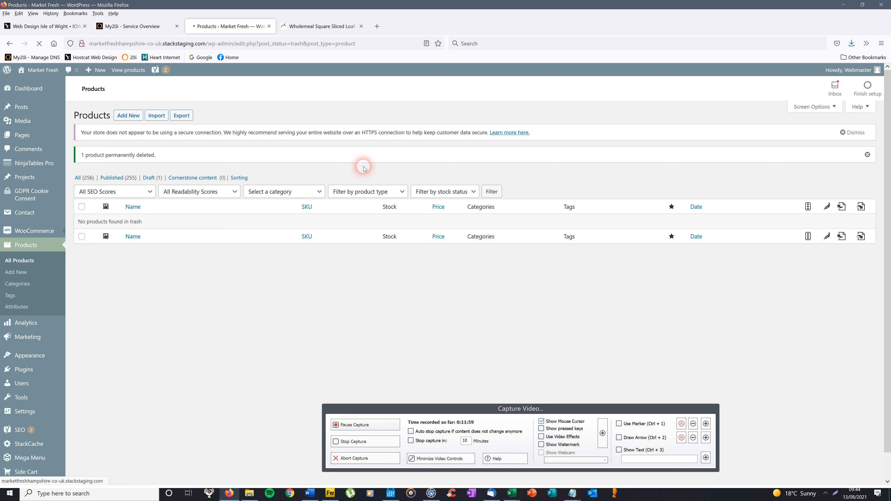